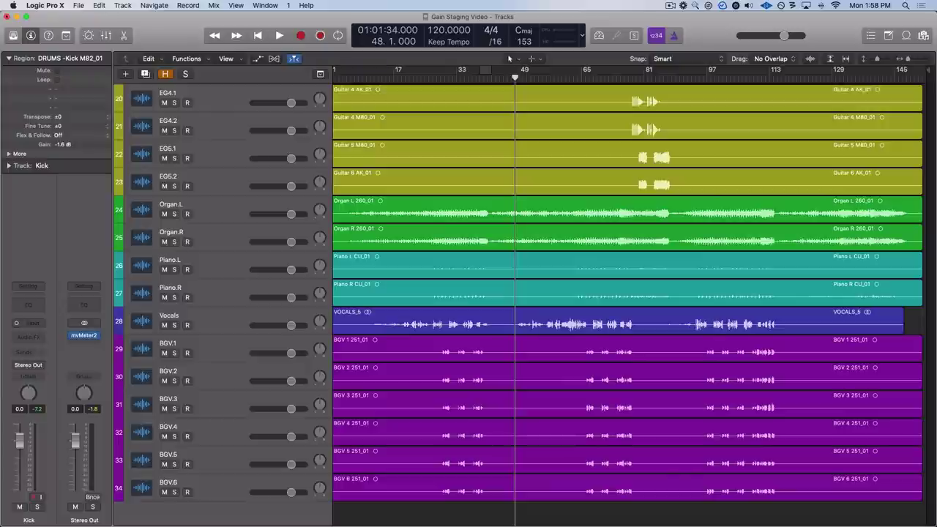
Select the VOCALS_5 region and the Vocals track, then zoom in on it.
{"action": "left_click", "coordinate": [556, 329]}
{"action": "key", "text": "Up"}
{"action": "key", "text": "Up"}
{"action": "key", "text": "Down"}
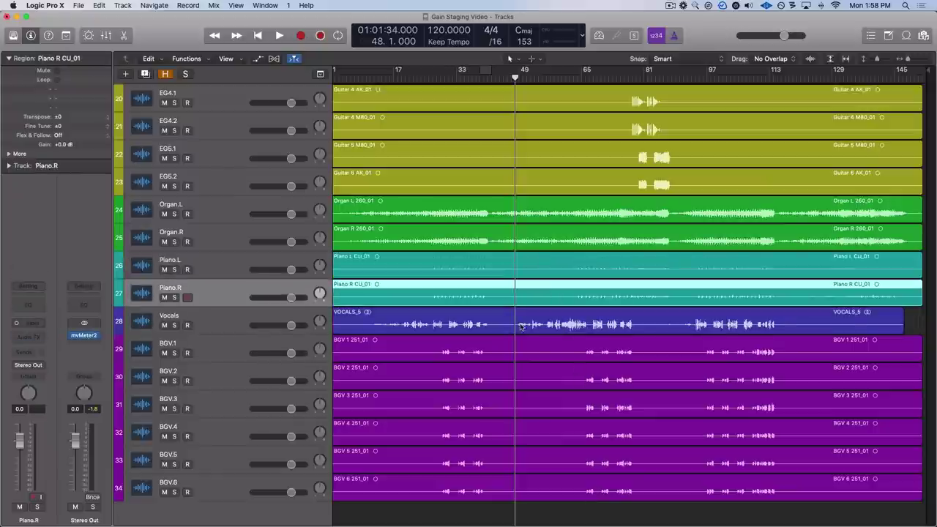
{"action": "key", "text": "Down"}
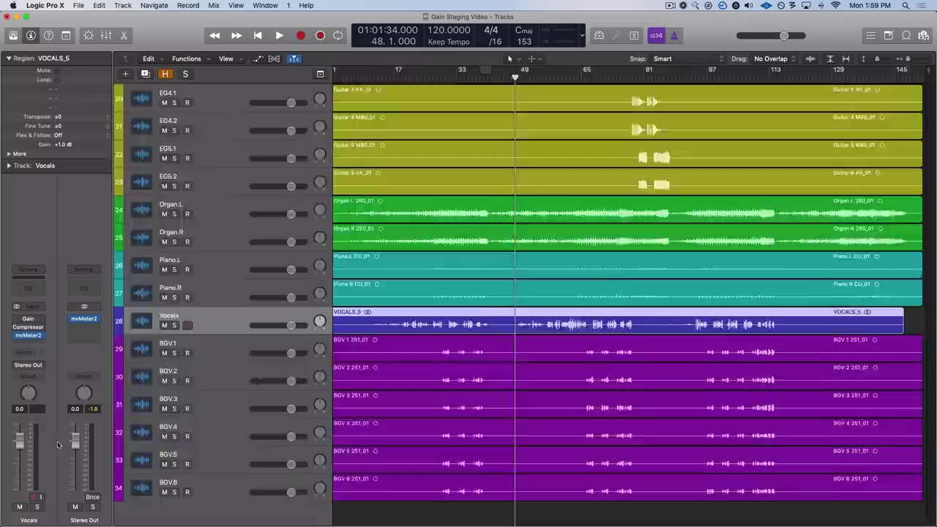
{"action": "scroll", "coordinate": [908, 352], "scroll_direction": "up", "scroll_amount": 5}
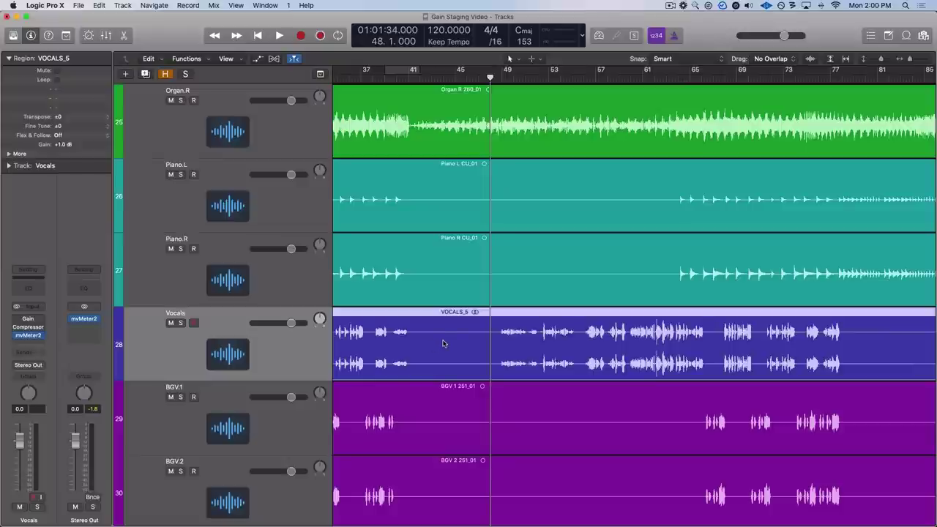
Zoom out, move the playhead further into the song and solo the Vocals track.
{"action": "scroll", "coordinate": [442, 340], "scroll_direction": "down", "scroll_amount": 5}
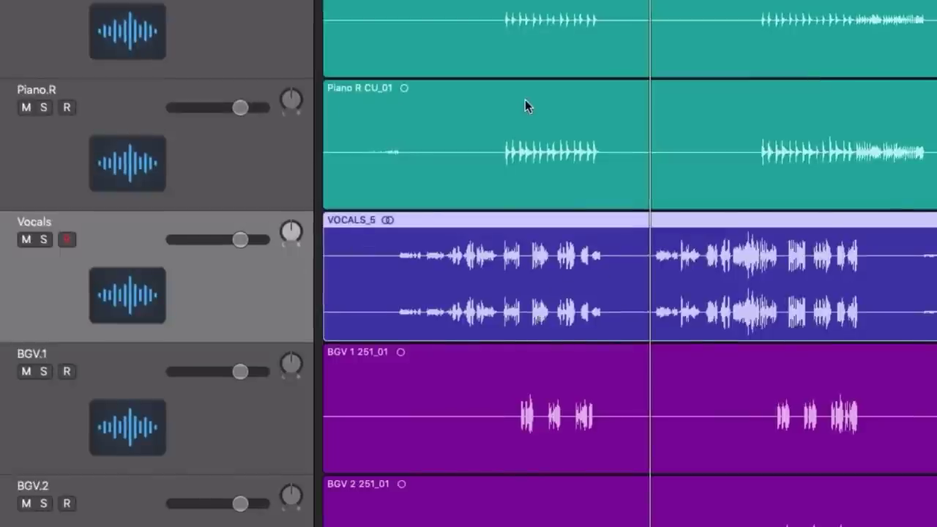
{"action": "key", "text": "."}
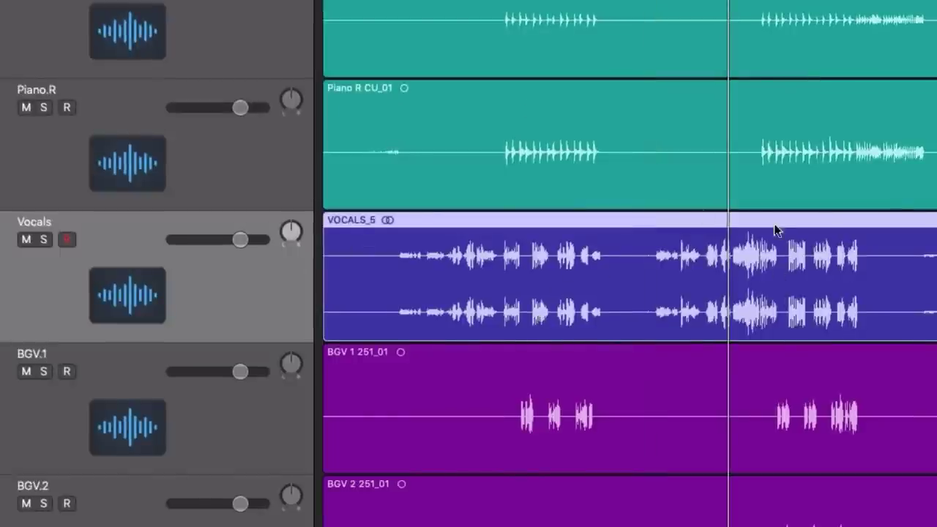
{"action": "key", "text": "s"}
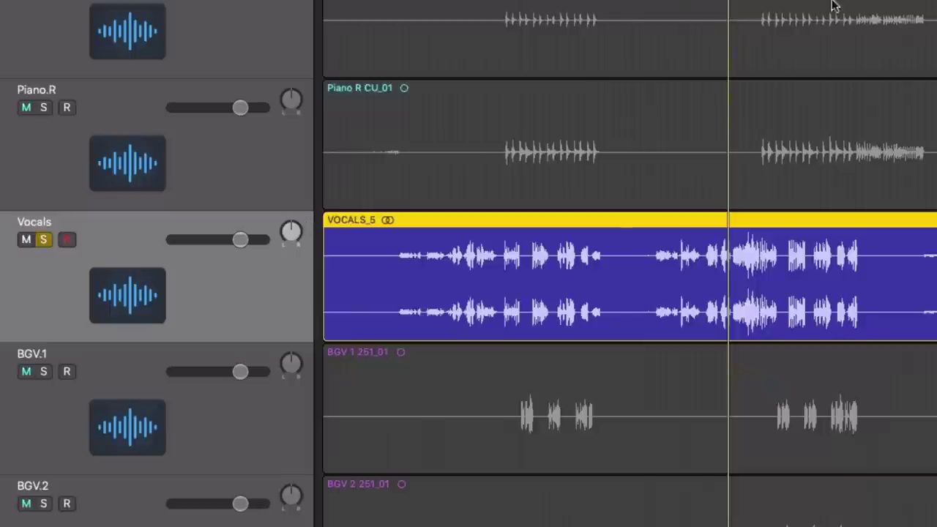
Play the solo vocal, stop, return to the start point and play it again.
{"action": "key", "text": "space"}
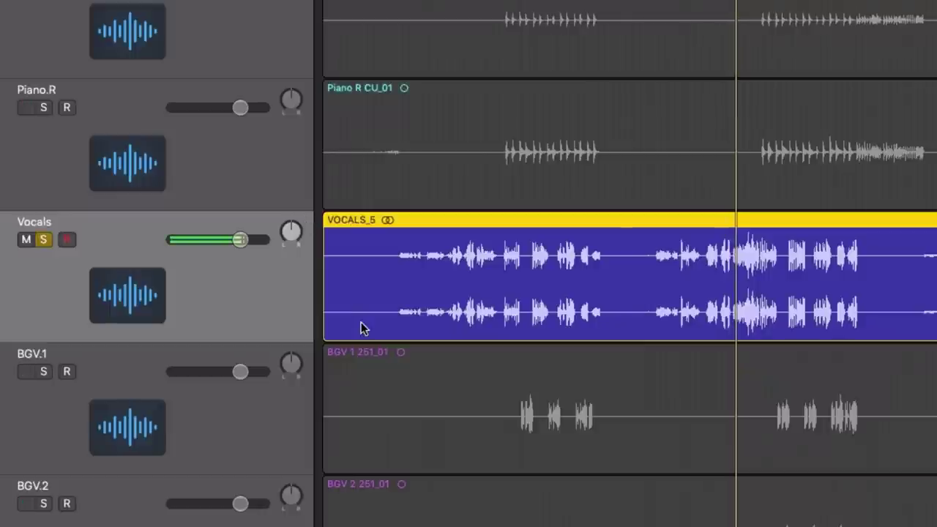
{"action": "scroll", "coordinate": [359, 326], "scroll_direction": "up", "scroll_amount": 3}
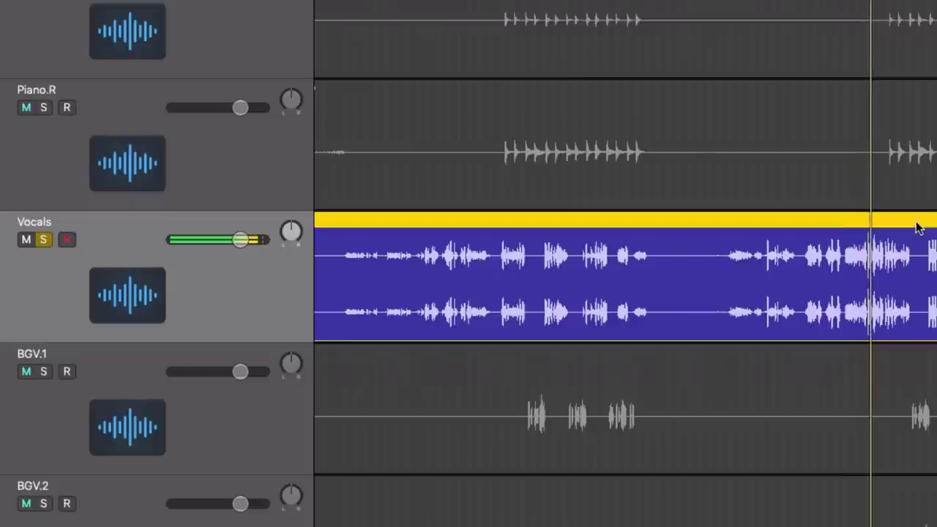
{"action": "key", "text": "space"}
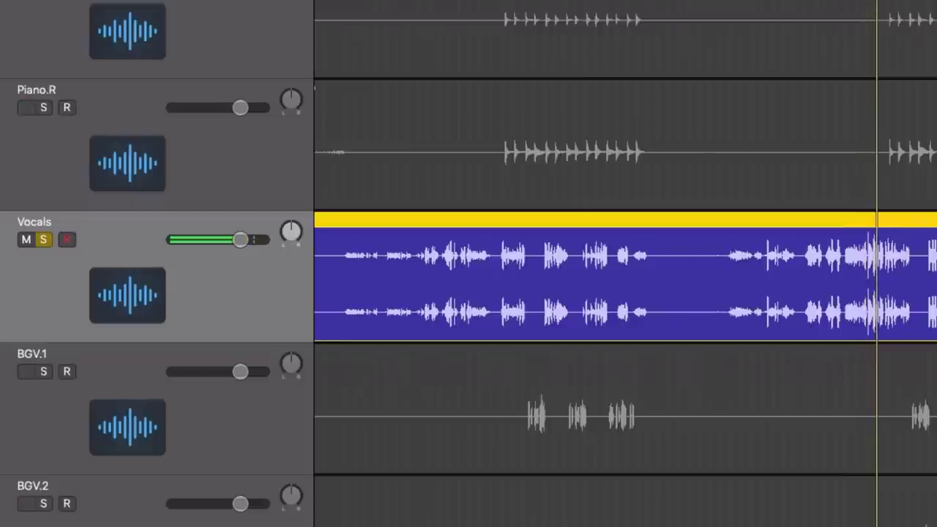
{"action": "key", "text": "Left"}
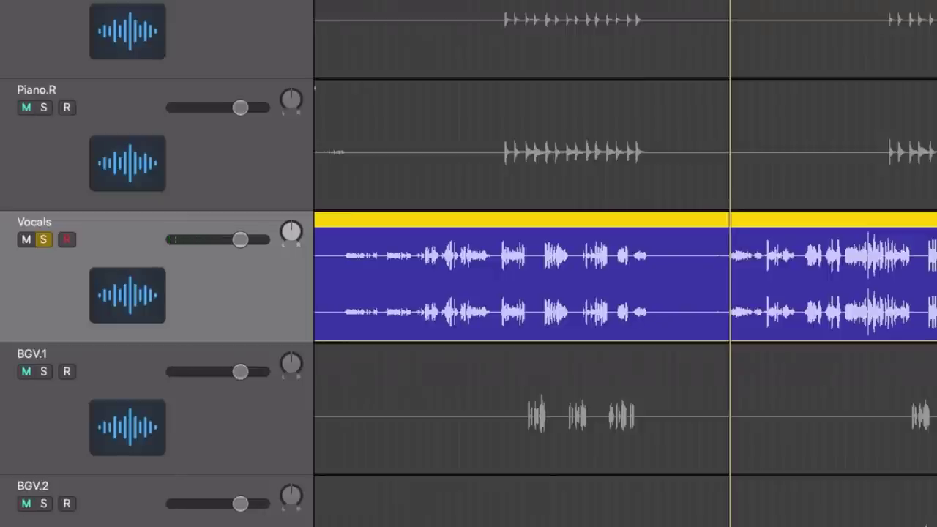
{"action": "key", "text": "space"}
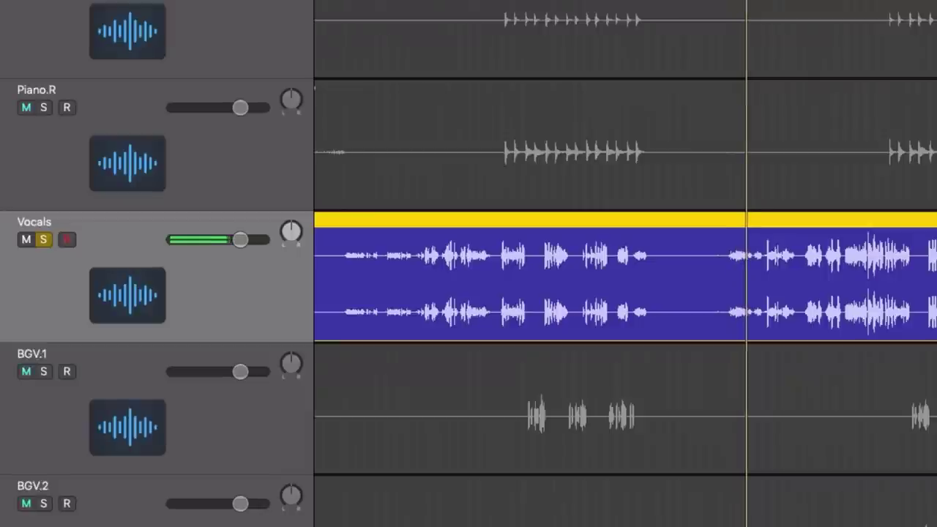
{"action": "key", "text": "space"}
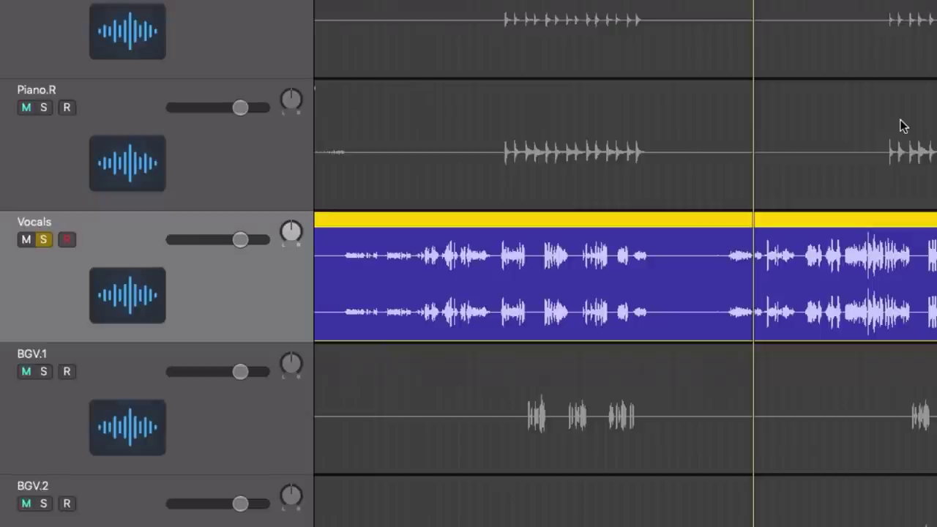
Play the vocal through the Studio VCA Compressor from a later bar, then stop playback.
{"action": "left_click", "coordinate": [884, 2]}
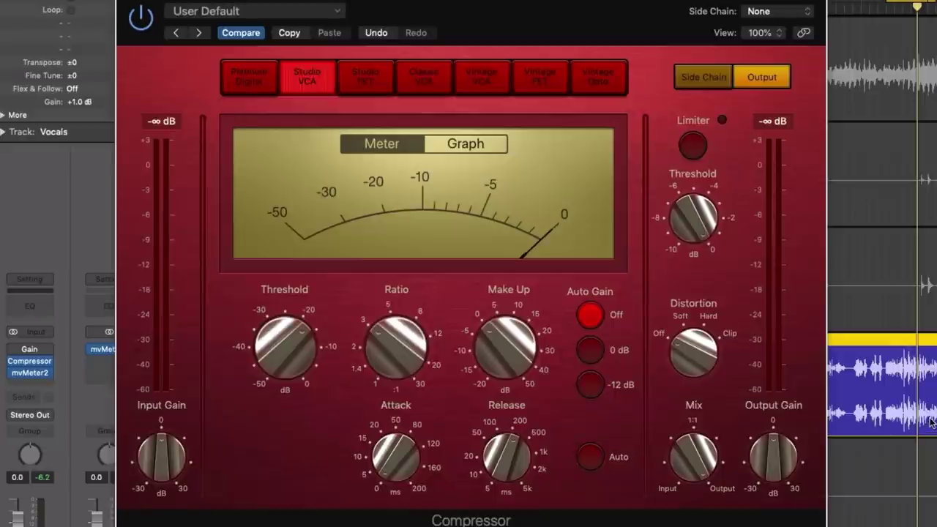
{"action": "key", "text": "space"}
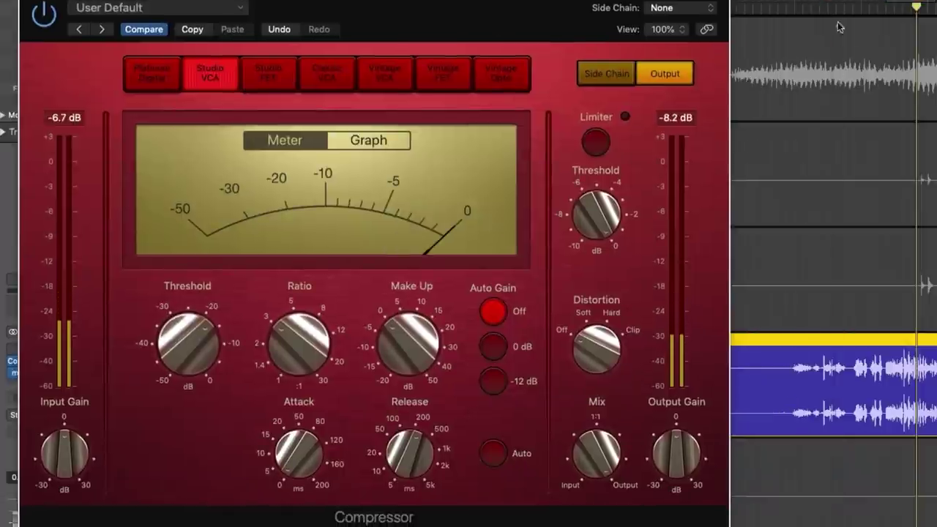
{"action": "left_click", "coordinate": [794, 7]}
{"action": "left_click_drag", "start_coordinate": [483, 12], "coordinate": [498, 8]}
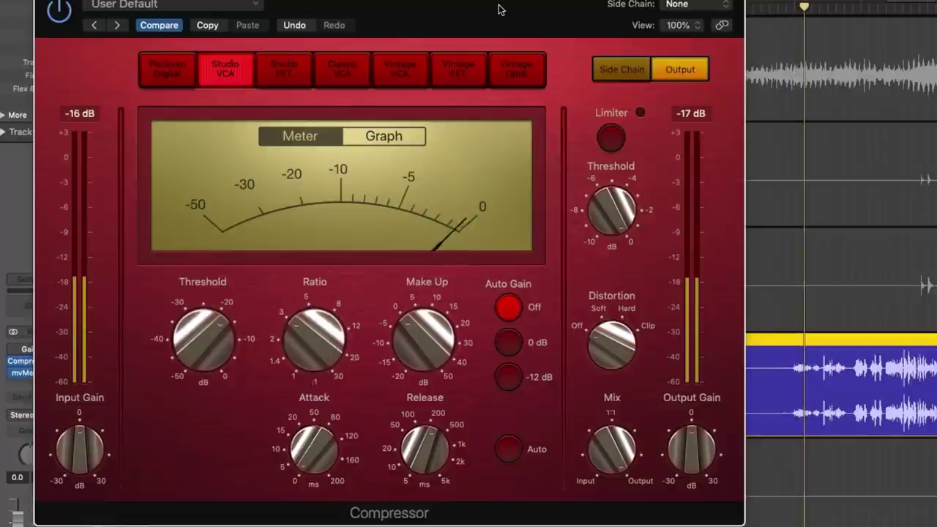
{"action": "key", "text": "space"}
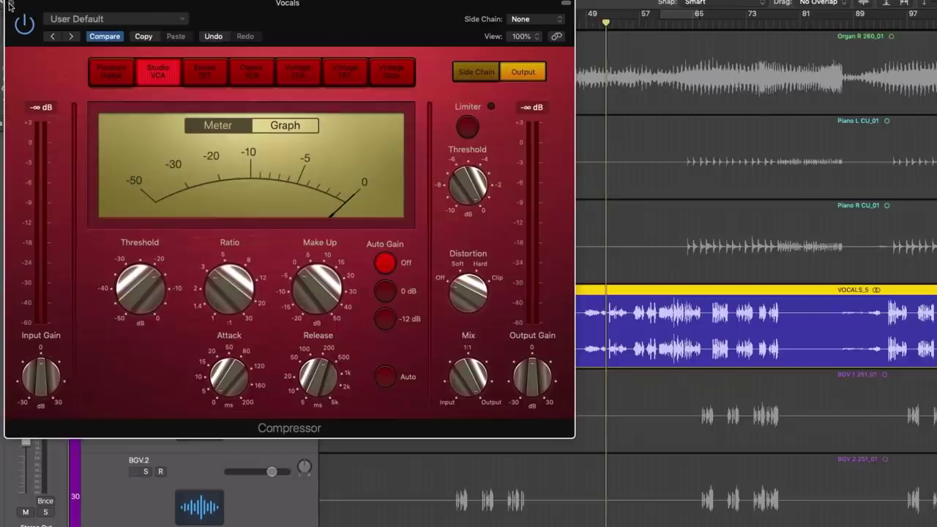
Close the Compressor, unsolo Vocals, select the Organ.L track and move the playhead near bar 6.
{"action": "left_click", "coordinate": [8, 6]}
{"action": "left_click", "coordinate": [146, 302]}
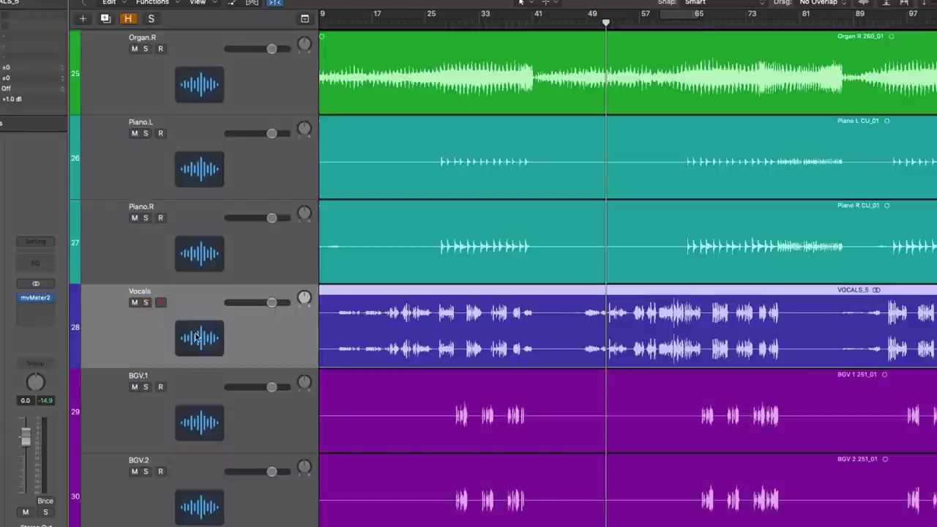
{"action": "scroll", "coordinate": [432, 205], "scroll_direction": "down", "scroll_amount": 3}
{"action": "left_click", "coordinate": [203, 111]}
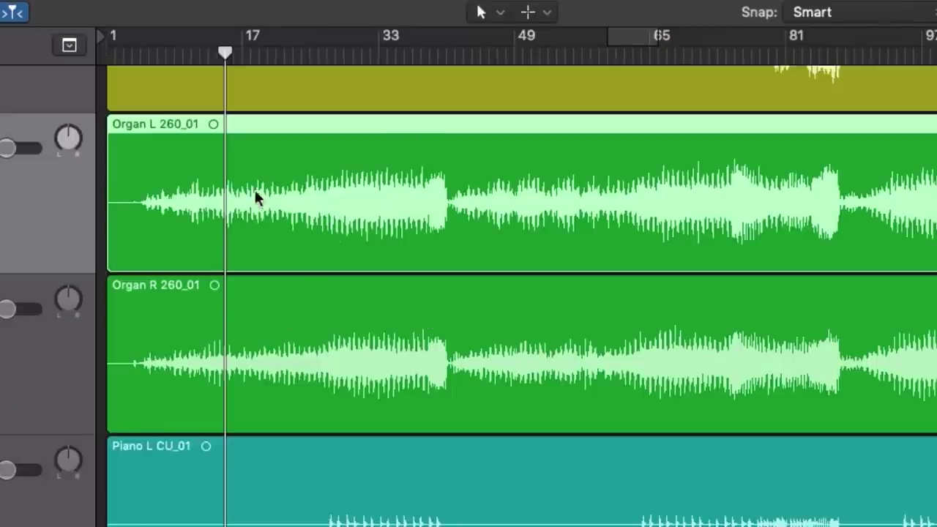
{"action": "left_click_drag", "start_coordinate": [225, 52], "coordinate": [369, 35]}
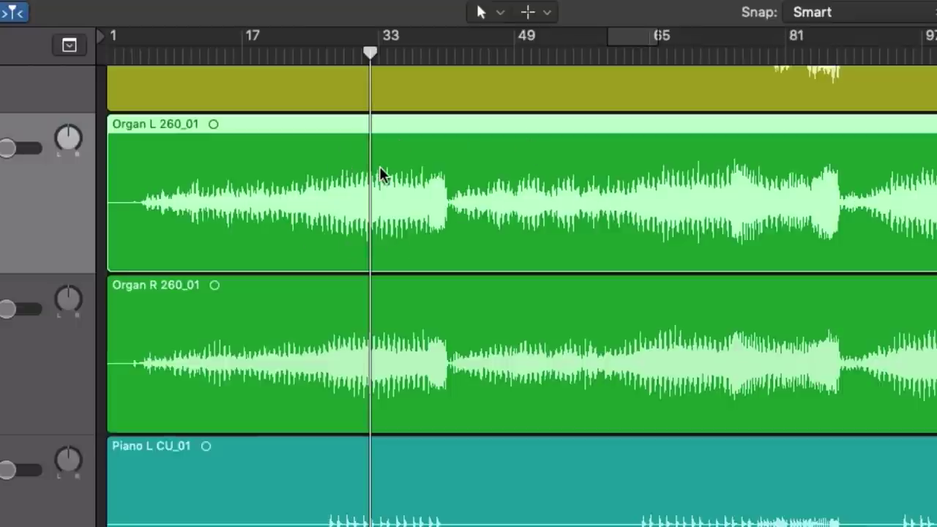
{"action": "left_click", "coordinate": [174, 53]}
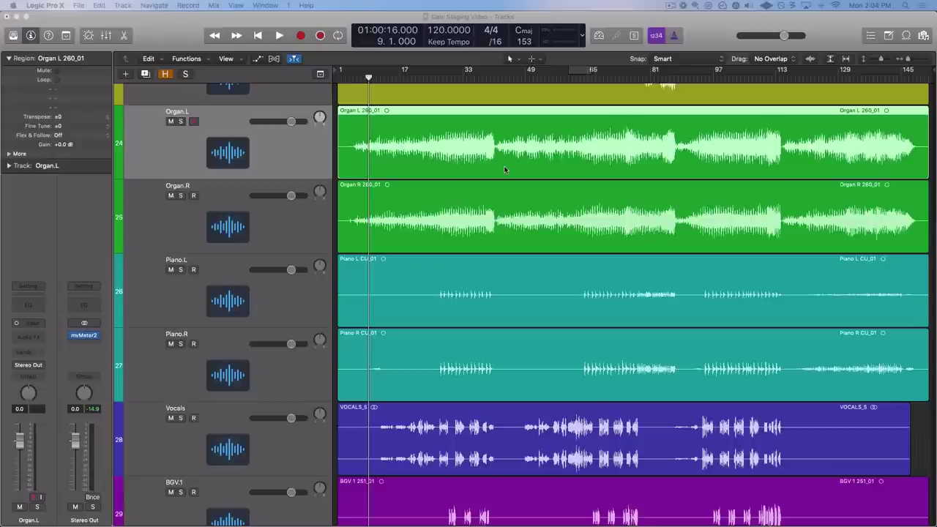
{"action": "left_click", "coordinate": [504, 169]}
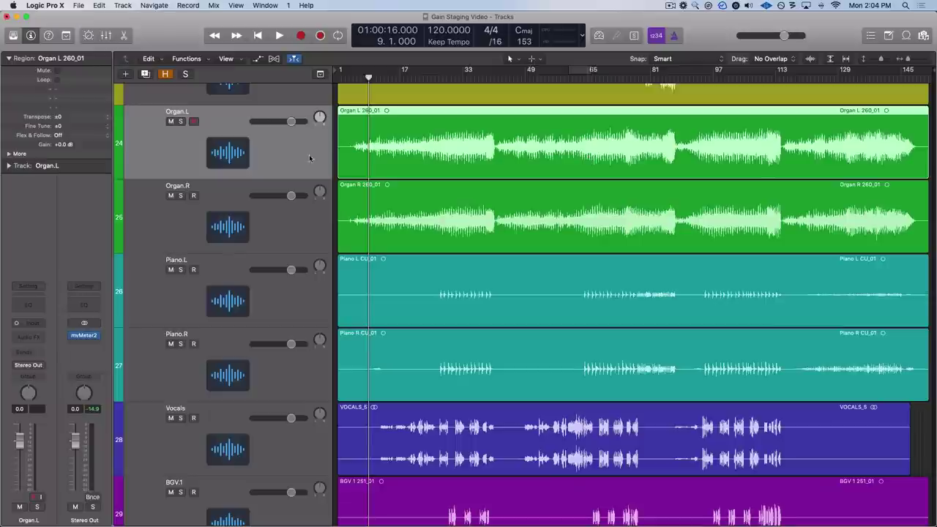
{"action": "mouse_move", "coordinate": [23, 447]}
{"action": "left_mouse_down"}
{"action": "mouse_move", "coordinate": [21, 469]}
{"action": "mouse_move", "coordinate": [20, 442]}
{"action": "left_mouse_up"}
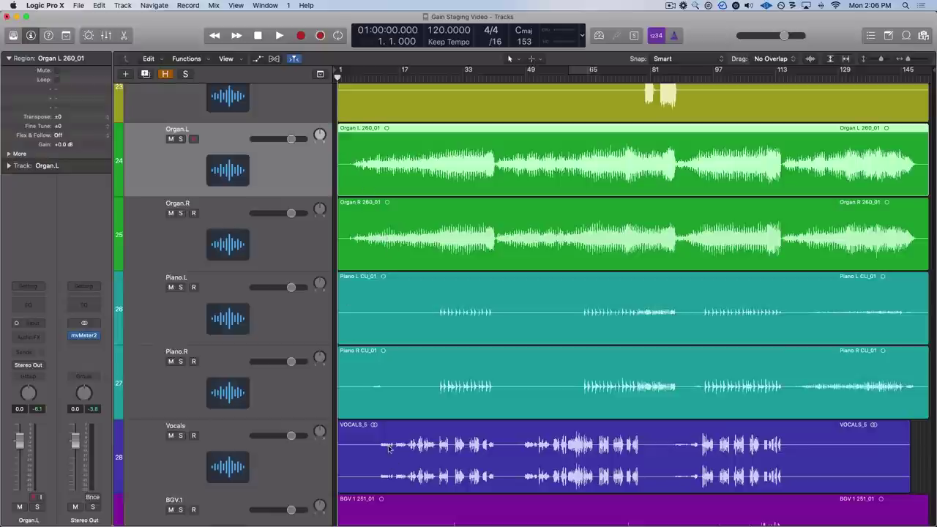
{"action": "scroll", "coordinate": [439, 184], "scroll_direction": "up", "scroll_amount": 1}
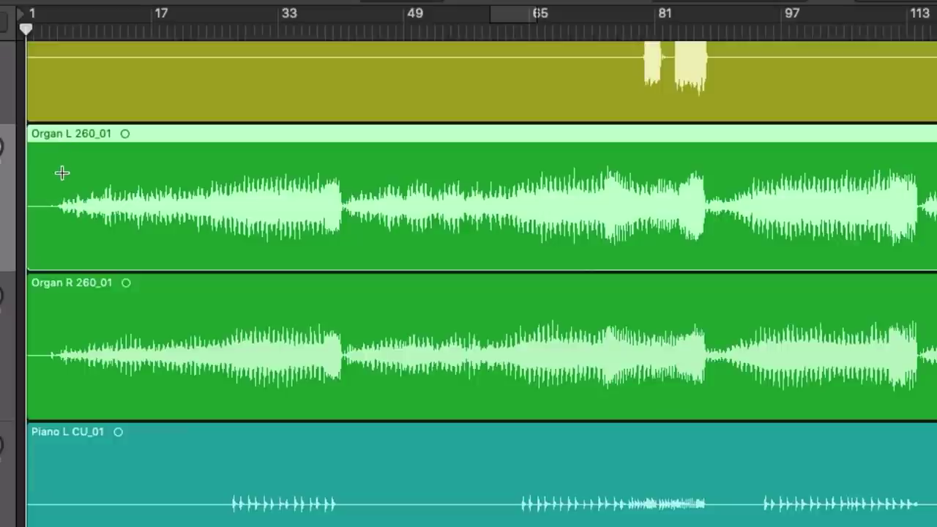
Marquee the opening bars of both organ regions and cut them into separate regions.
{"action": "left_click_drag", "start_coordinate": [62, 177], "coordinate": [210, 377]}
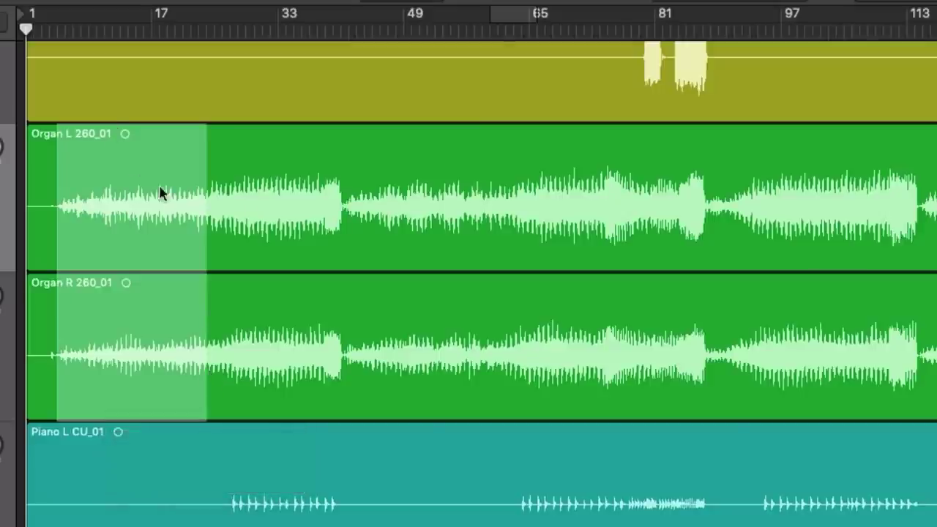
{"action": "left_click", "coordinate": [121, 176]}
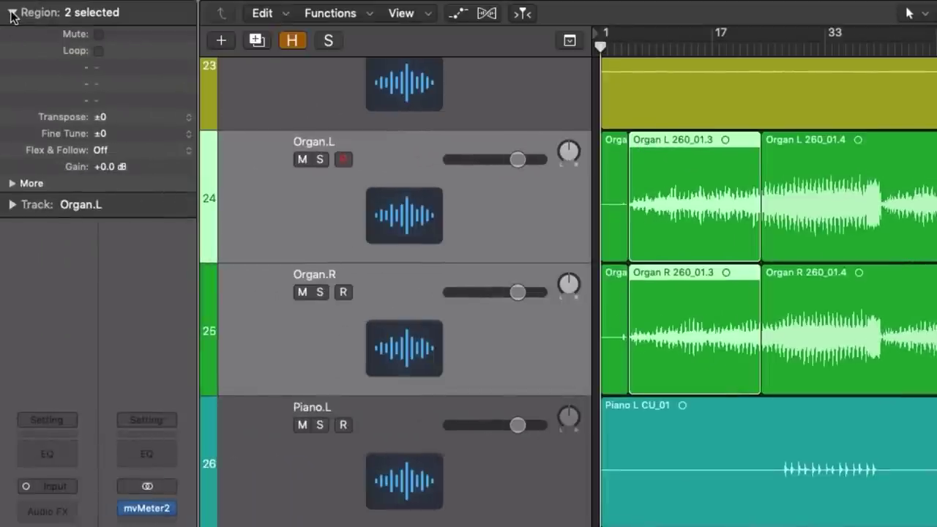
Raise the region gain of the Organ L/R 260_01.3 regions to +3.1 dB.
{"action": "left_click", "coordinate": [12, 14]}
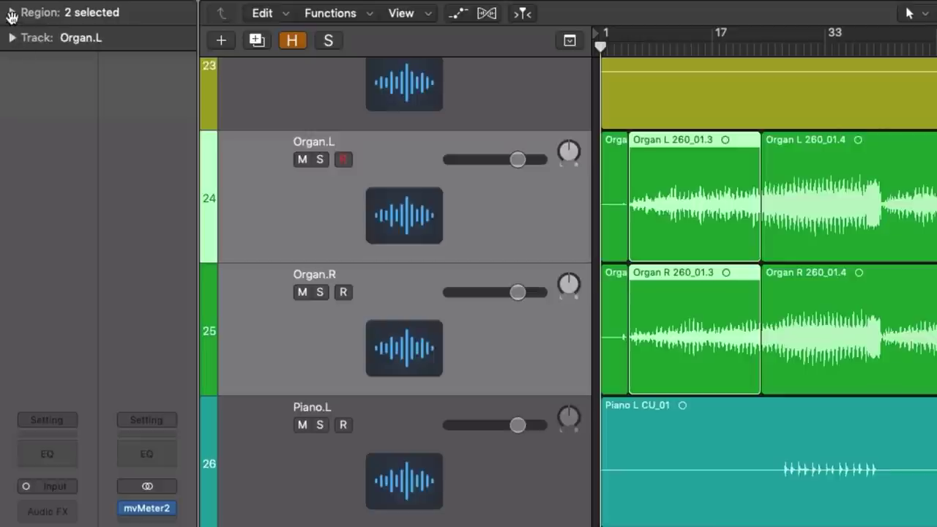
{"action": "left_click", "coordinate": [11, 14]}
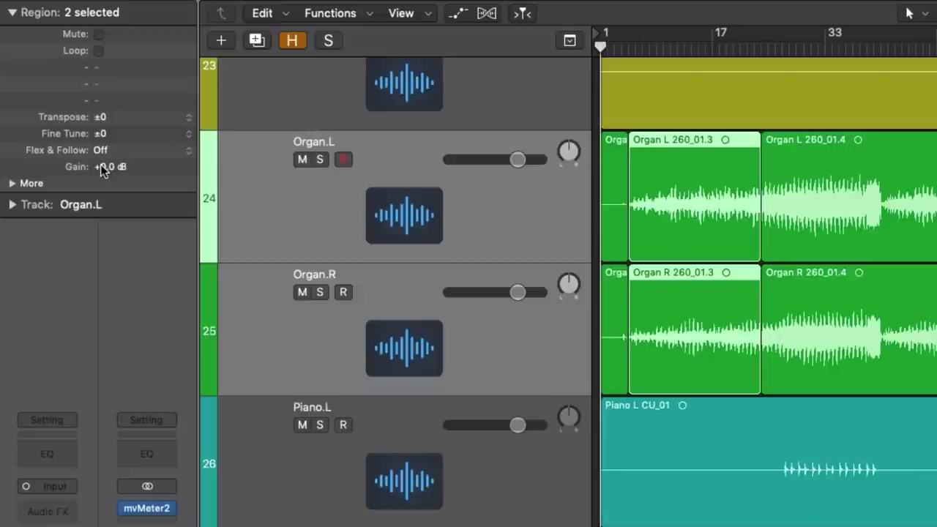
{"action": "left_click_drag", "start_coordinate": [100, 164], "coordinate": [103, 69]}
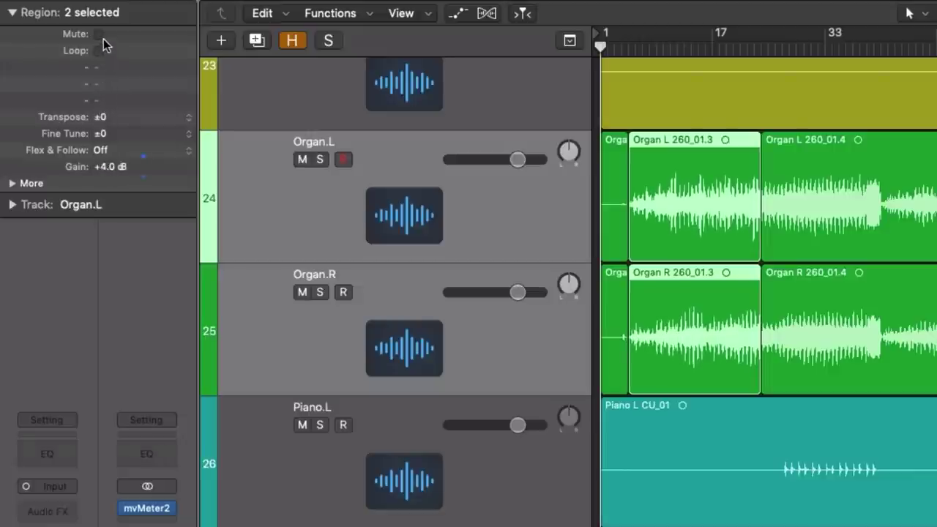
{"action": "left_click_drag", "start_coordinate": [103, 39], "coordinate": [104, 115]}
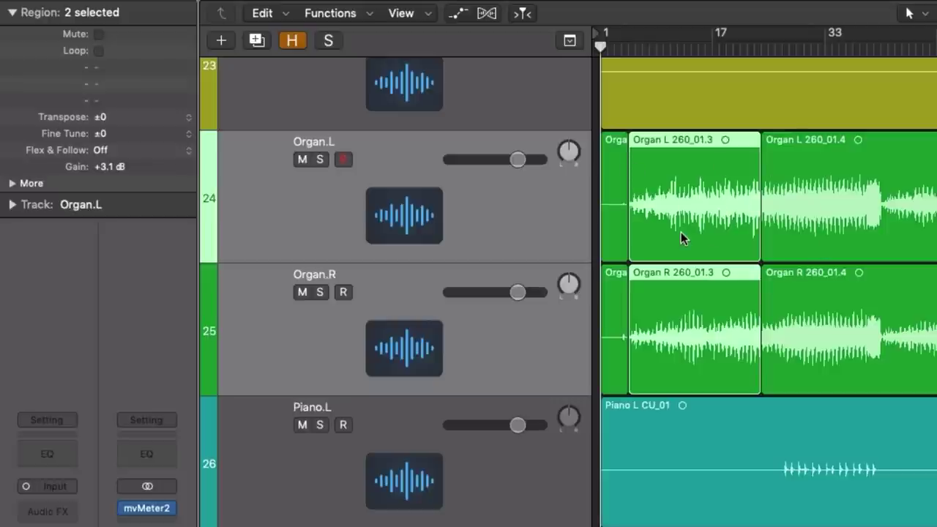
Solo Organ.L and Organ.R, zoom in and play from just before bar 21.
{"action": "left_click", "coordinate": [748, 46]}
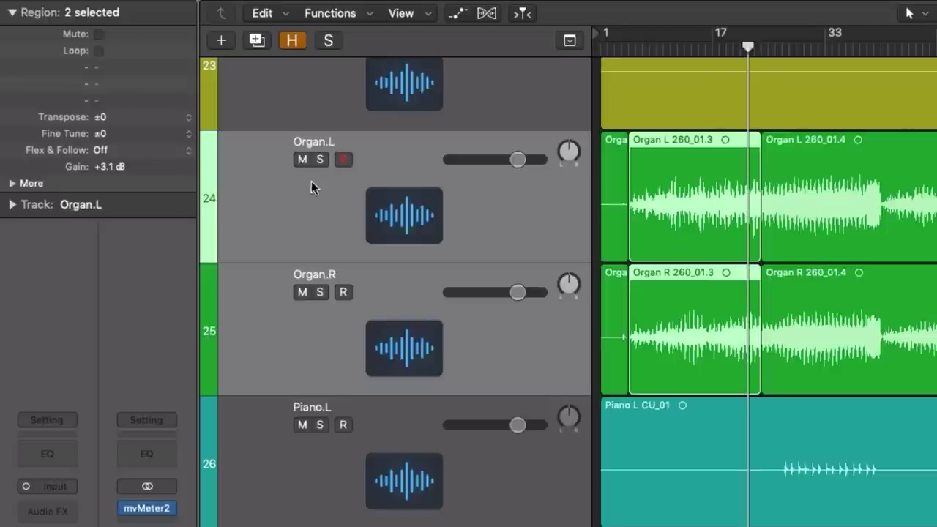
{"action": "left_click", "coordinate": [319, 160]}
{"action": "key", "text": "super+Right"}
{"action": "key", "text": "super+Right"}
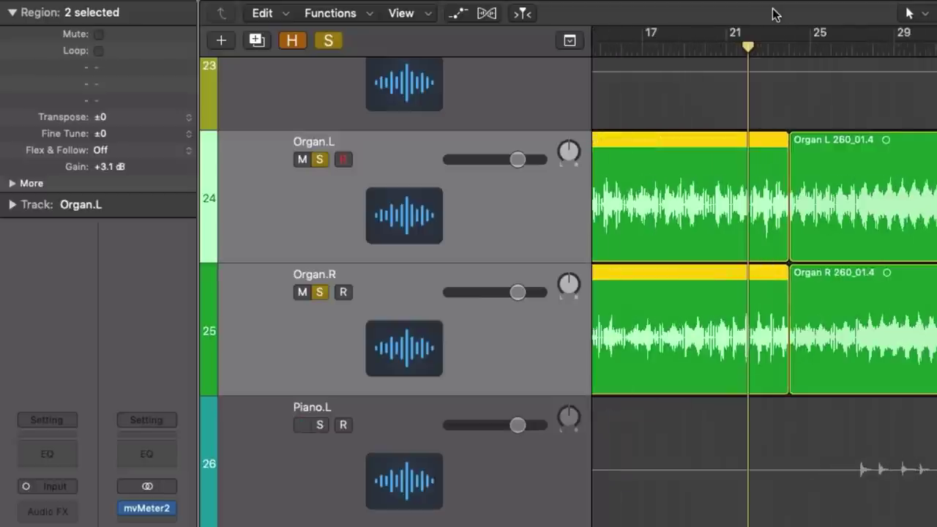
{"action": "left_click", "coordinate": [719, 47]}
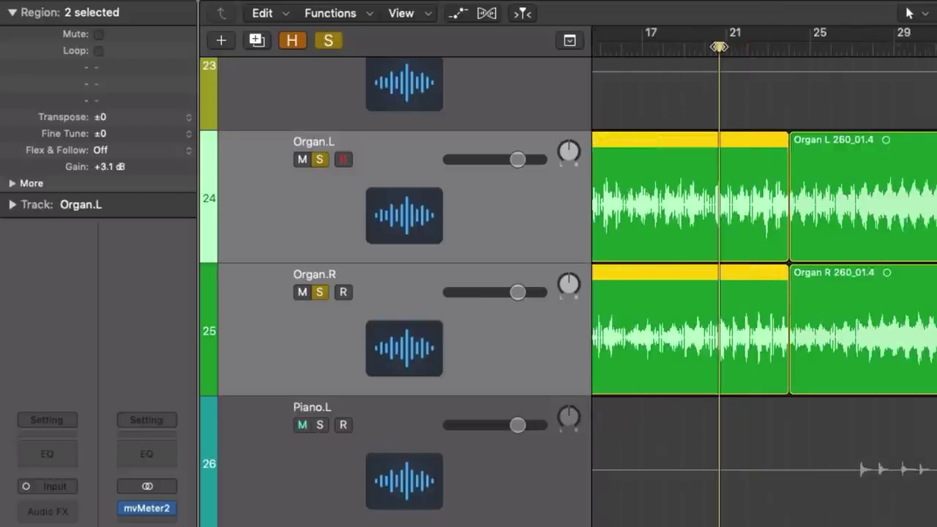
{"action": "key", "text": "space"}
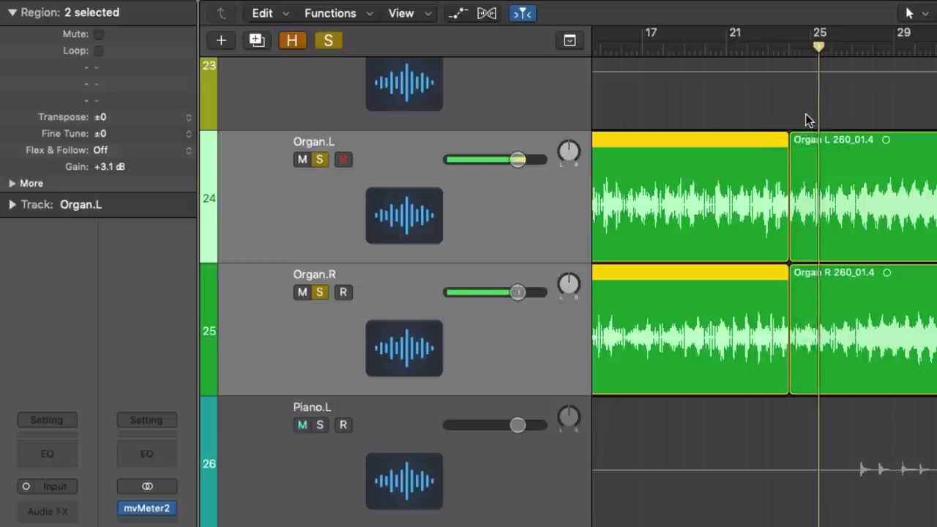
Lower the 260_01.3 organ regions' gain to +2.1 dB and select the Organ.R track.
{"action": "scroll", "coordinate": [807, 117], "scroll_direction": "down", "scroll_amount": 5}
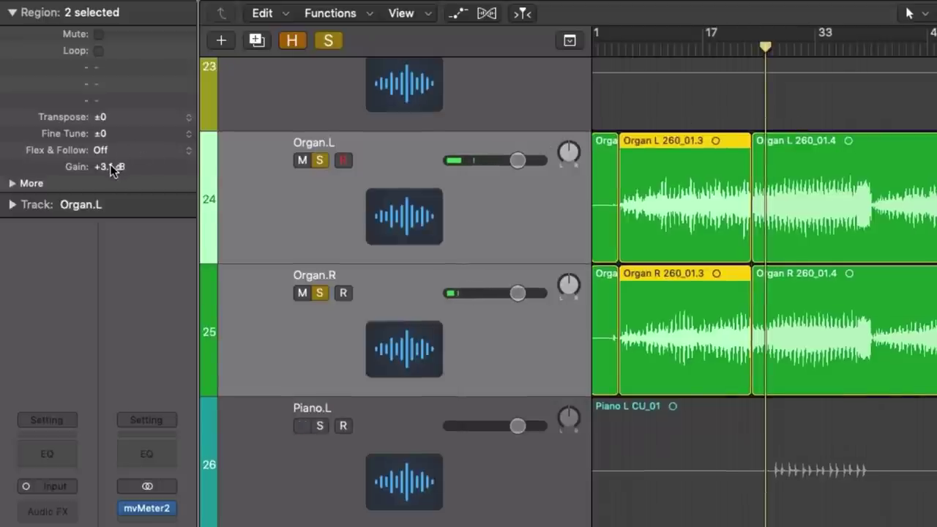
{"action": "left_click_drag", "start_coordinate": [117, 166], "coordinate": [109, 203]}
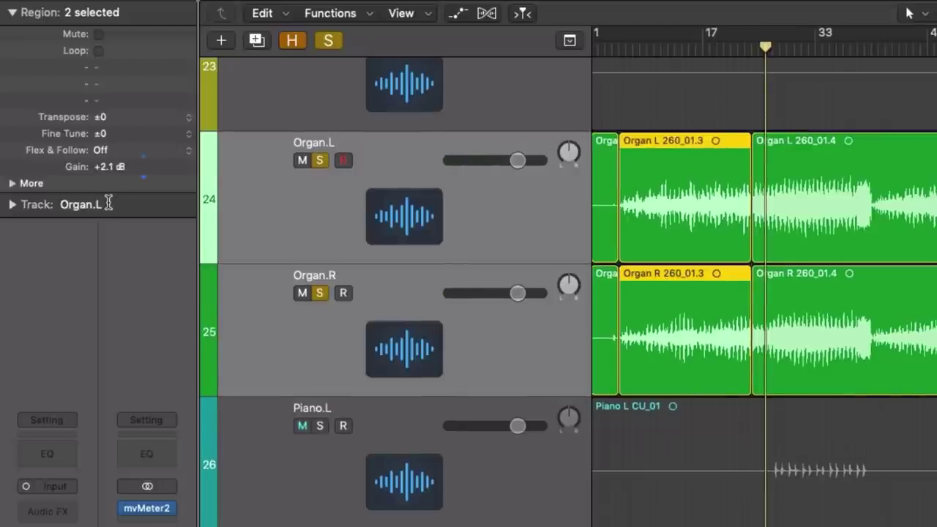
{"action": "left_click", "coordinate": [873, 297]}
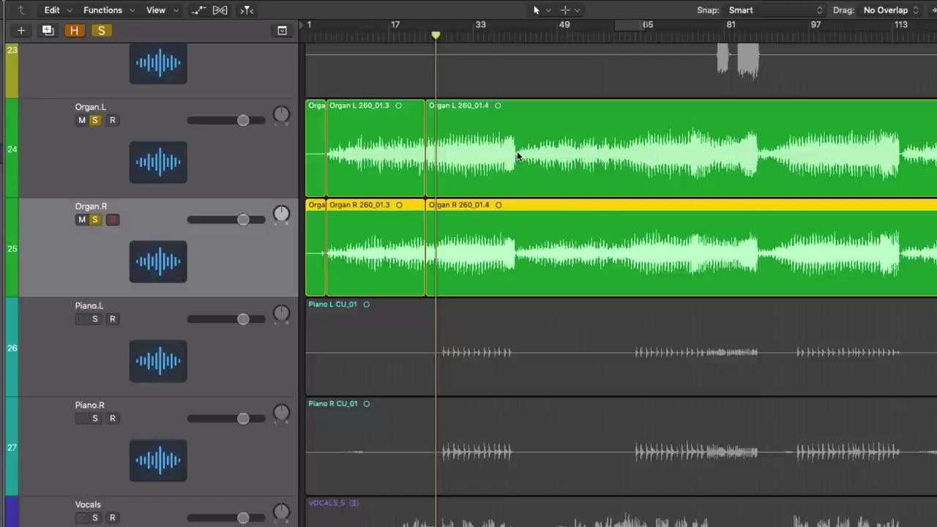
Try marquee splits of both organ tracks around bars 41–61, undoing and rejoining the attempts.
{"action": "left_click_drag", "start_coordinate": [517, 151], "coordinate": [621, 246]}
{"action": "left_click", "coordinate": [618, 246]}
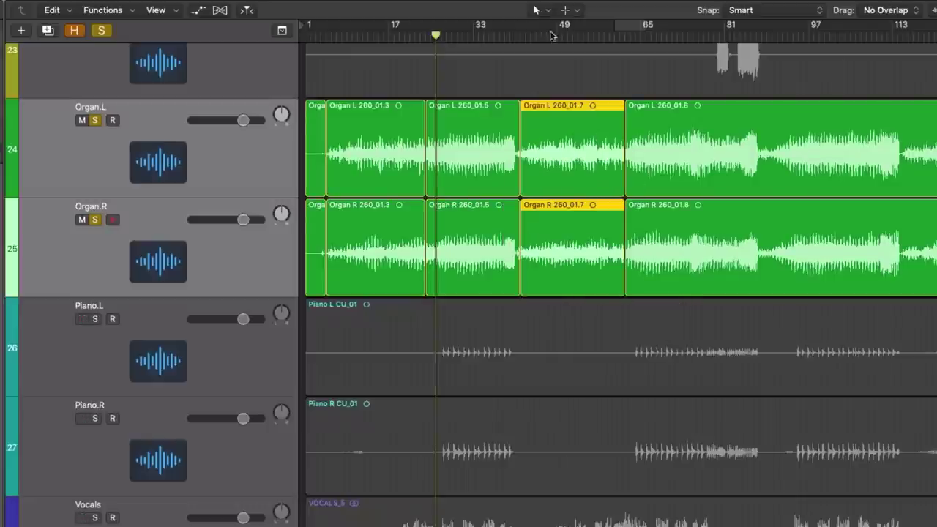
{"action": "key", "text": "super+z"}
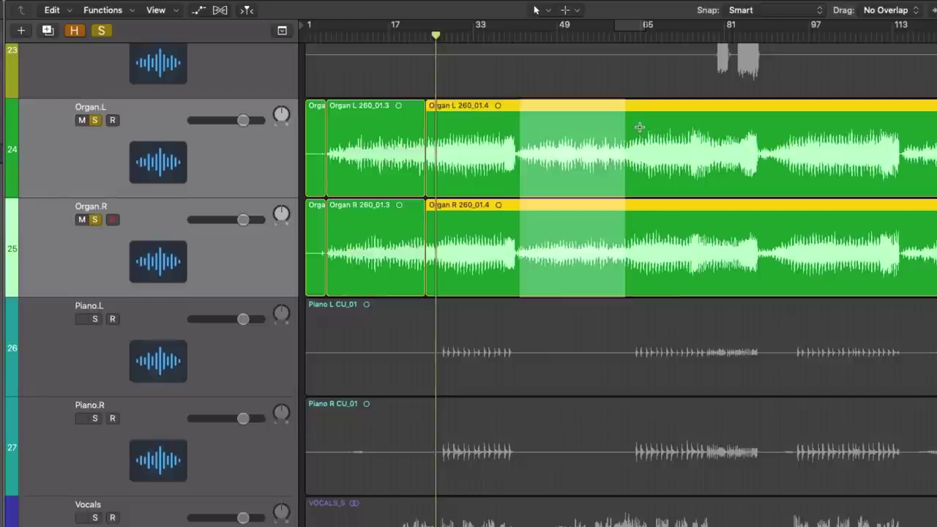
{"action": "left_click", "coordinate": [702, 137]}
{"action": "left_click_drag", "start_coordinate": [540, 153], "coordinate": [613, 243]}
{"action": "left_click", "coordinate": [593, 242]}
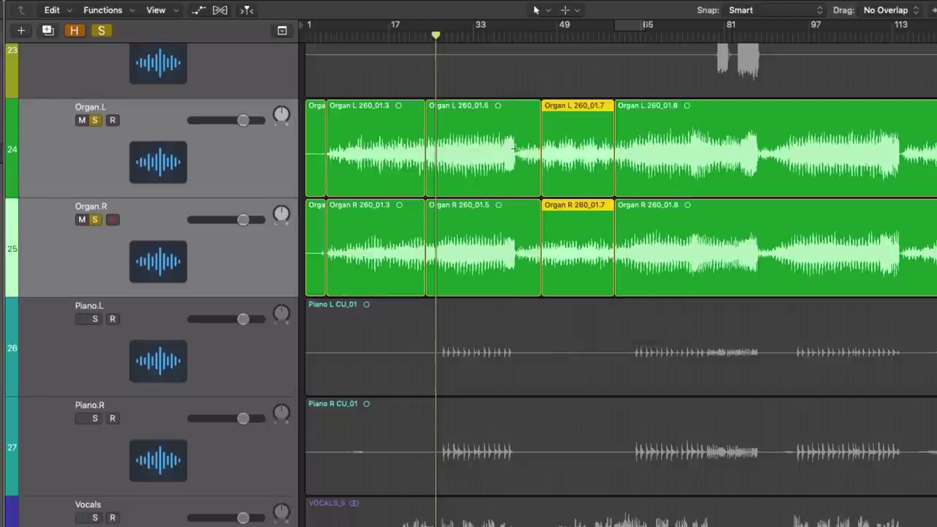
{"action": "left_click_drag", "start_coordinate": [517, 152], "coordinate": [539, 293]}
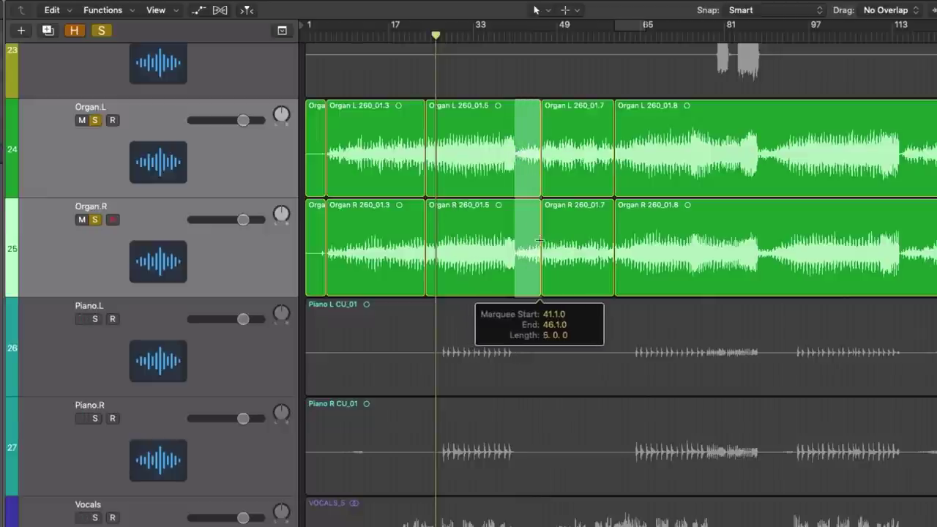
{"action": "left_click", "coordinate": [531, 110]}
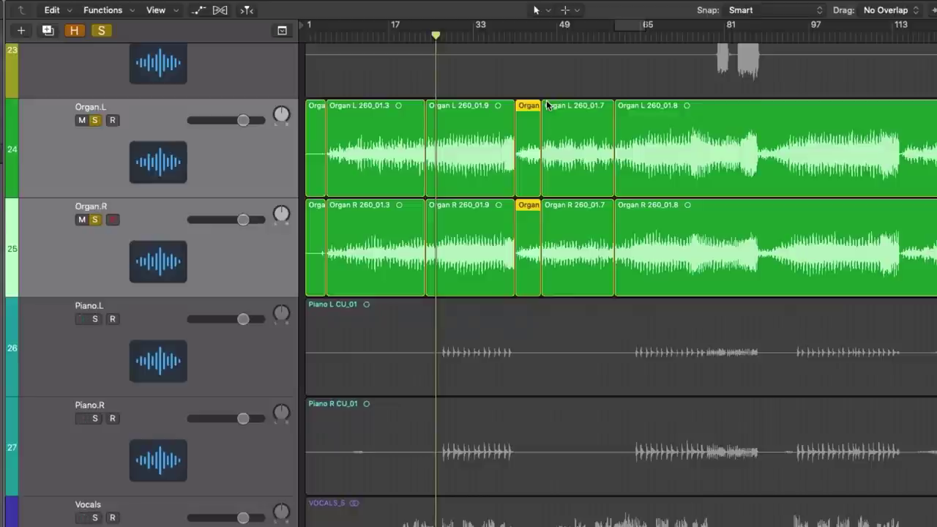
{"action": "left_click", "coordinate": [511, 107], "text": "shift"}
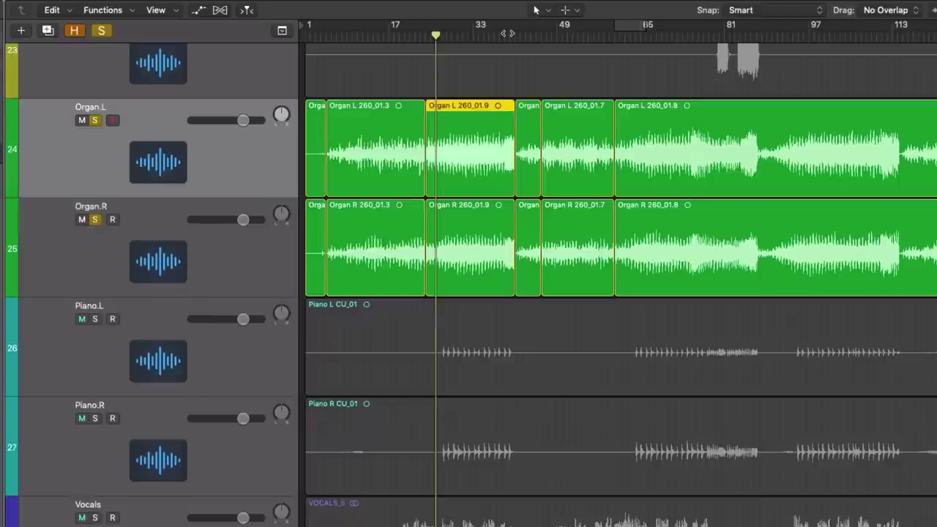
{"action": "key", "text": "super+j"}
{"action": "key", "text": "super+j"}
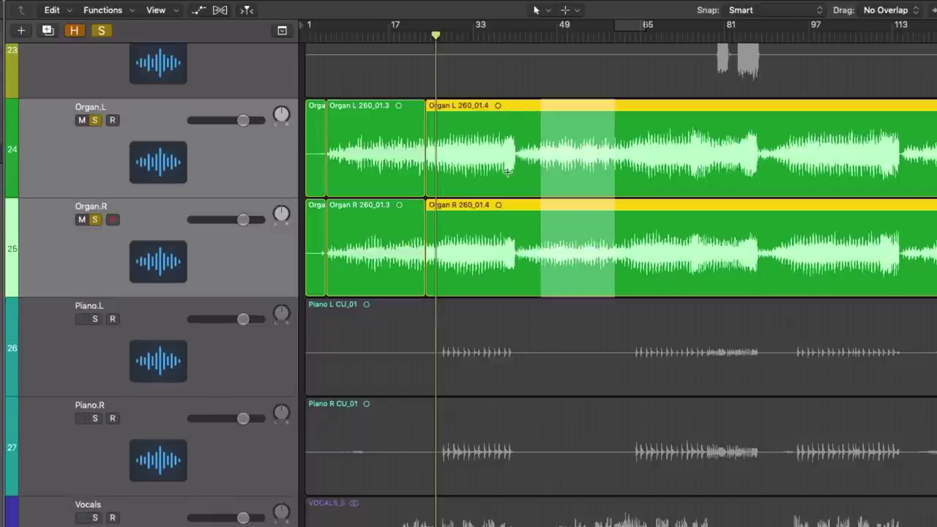
Split both organ tracks at bars 41 and 61 and from bar 111 onward.
{"action": "left_click_drag", "start_coordinate": [514, 157], "coordinate": [613, 276]}
{"action": "left_click", "coordinate": [612, 275]}
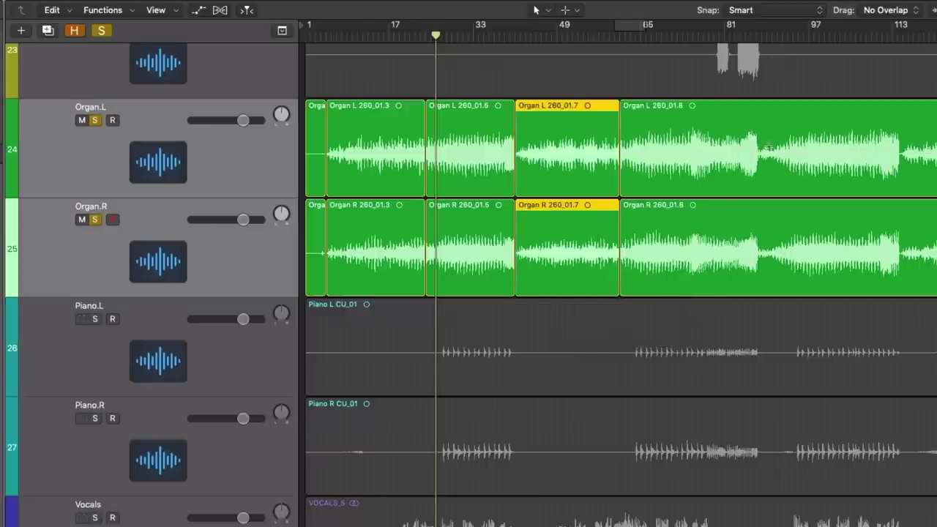
{"action": "left_click_drag", "start_coordinate": [900, 139], "coordinate": [936, 286]}
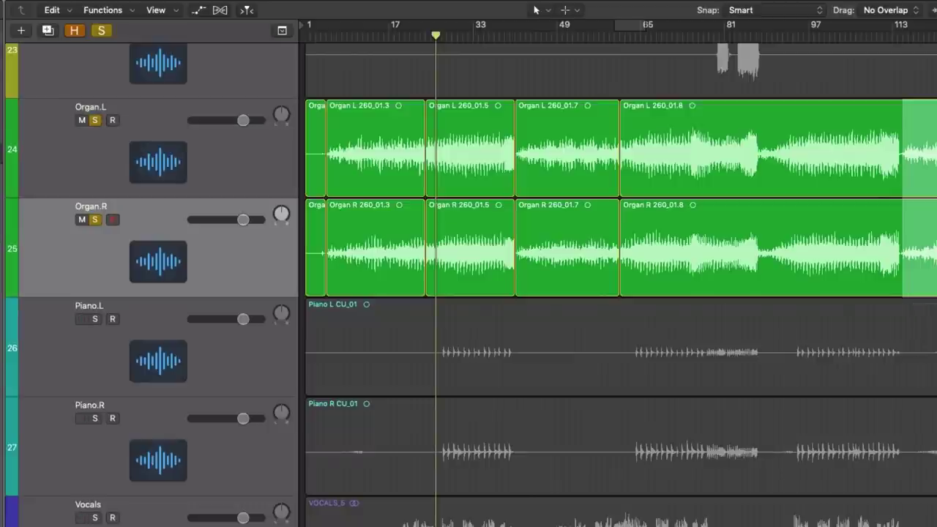
{"action": "left_click", "coordinate": [922, 219]}
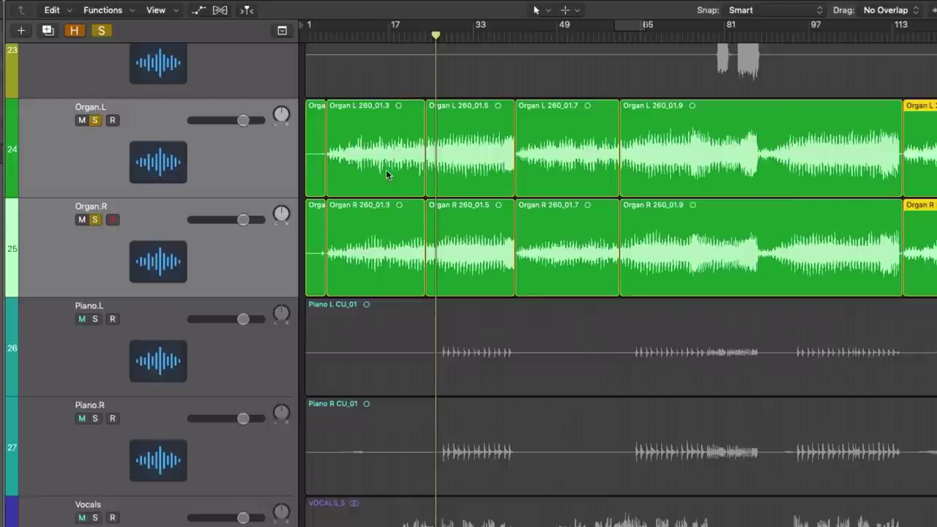
Set the 260_01.7 and 260_01.11 organ regions to +2.1 dB, then select all regions on both organ tracks.
{"action": "left_click", "coordinate": [560, 151]}
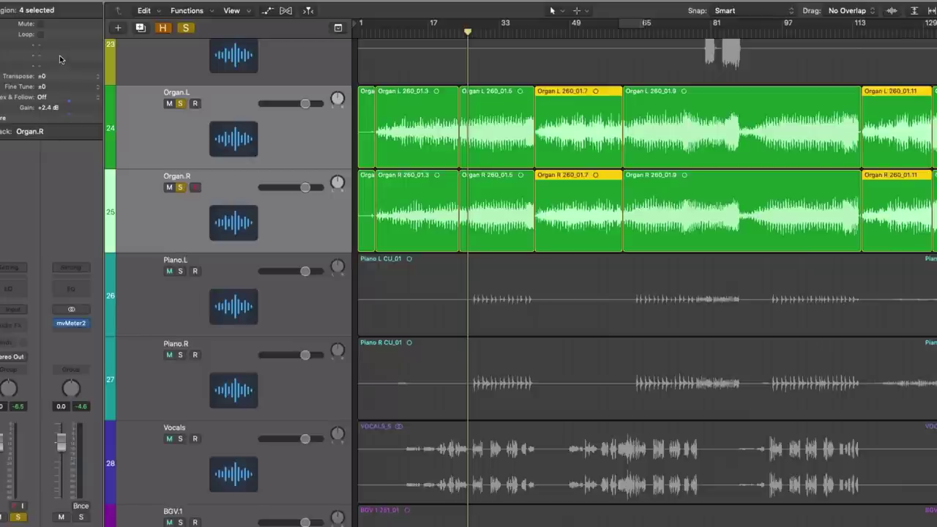
{"action": "left_click_drag", "start_coordinate": [61, 58], "coordinate": [62, 69]}
{"action": "left_click", "coordinate": [397, 139]}
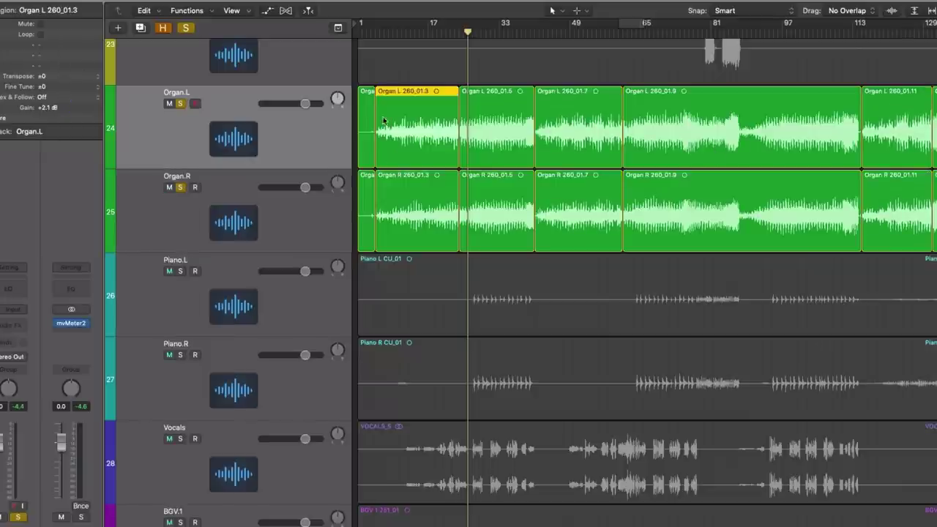
{"action": "left_click", "coordinate": [318, 126]}
{"action": "left_click", "coordinate": [306, 213], "text": "shift"}
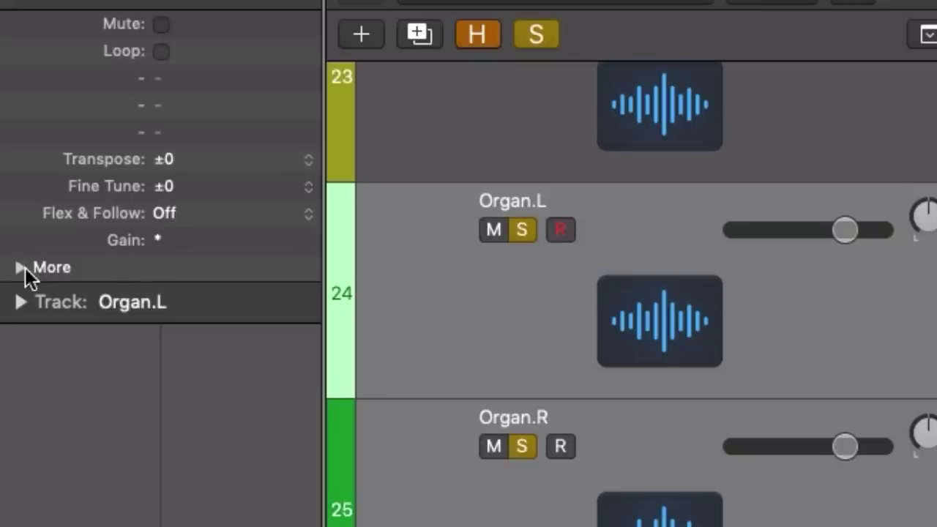
Give all selected organ regions X (Crossfade) fade outs of length 10.
{"action": "left_click", "coordinate": [20, 266]}
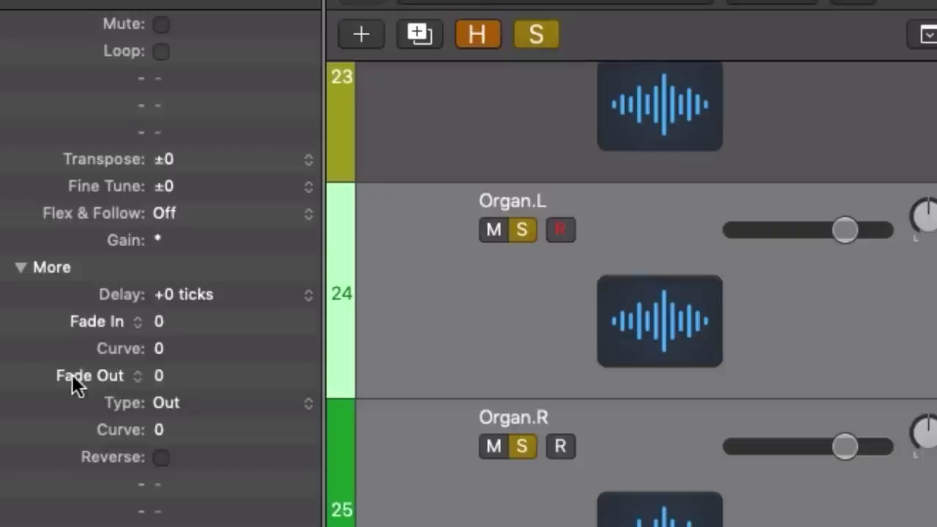
{"action": "left_click", "coordinate": [165, 403]}
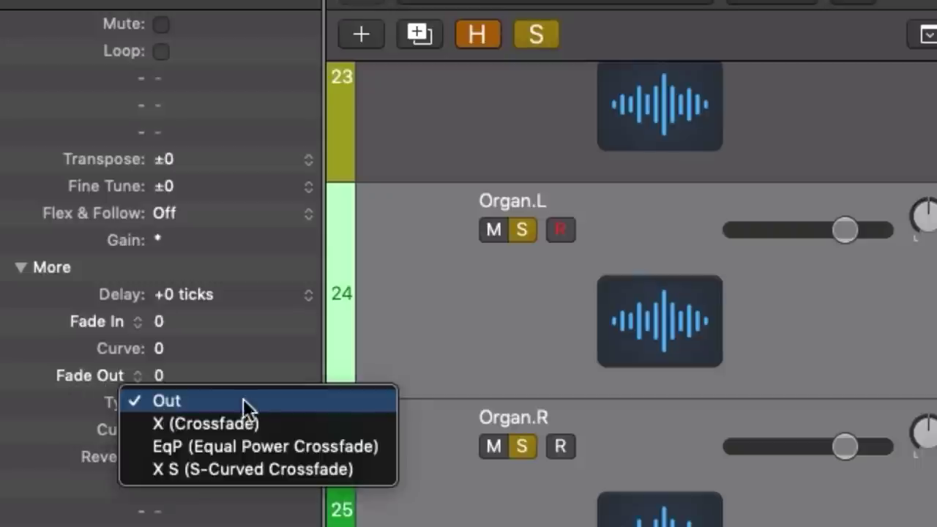
{"action": "left_click", "coordinate": [234, 423]}
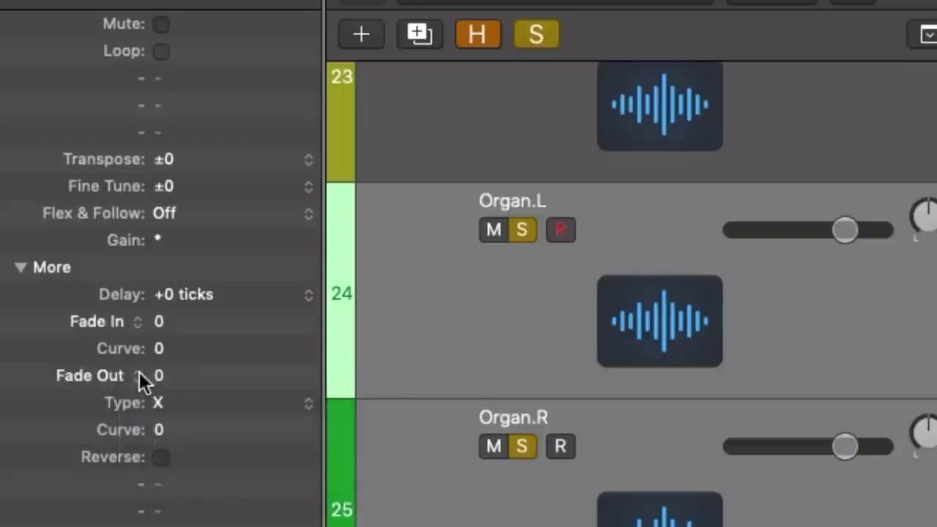
{"action": "left_click_drag", "start_coordinate": [169, 374], "coordinate": [173, 363]}
{"action": "left_click_drag", "start_coordinate": [183, 323], "coordinate": [184, 313]}
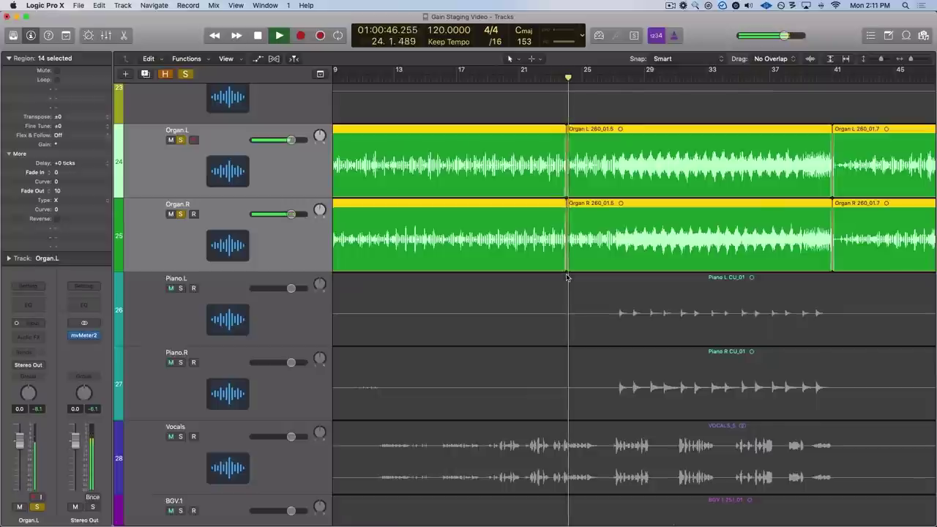
Stop playback, turn off Region Solo and zoom out to the full arrangement (bars 1–145).
{"action": "key", "text": "space"}
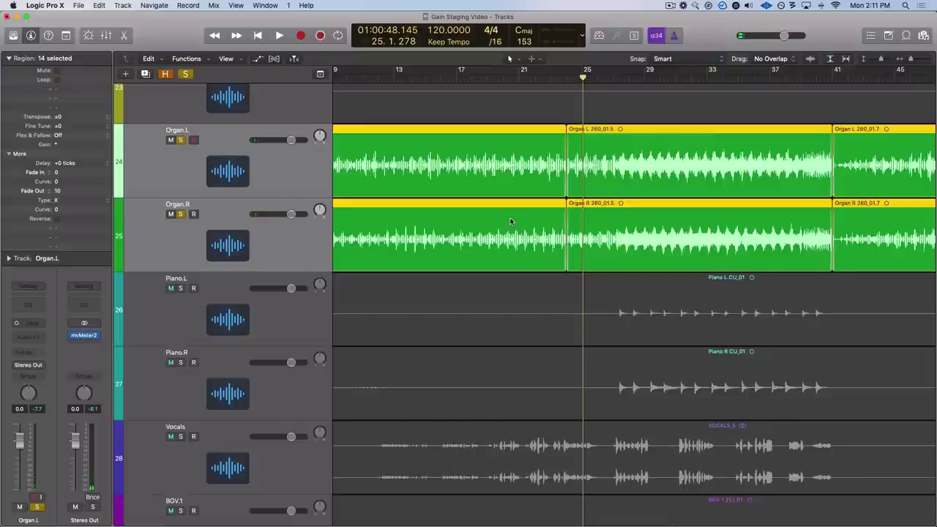
{"action": "key", "text": "ctrl+s"}
{"action": "key", "text": "z"}
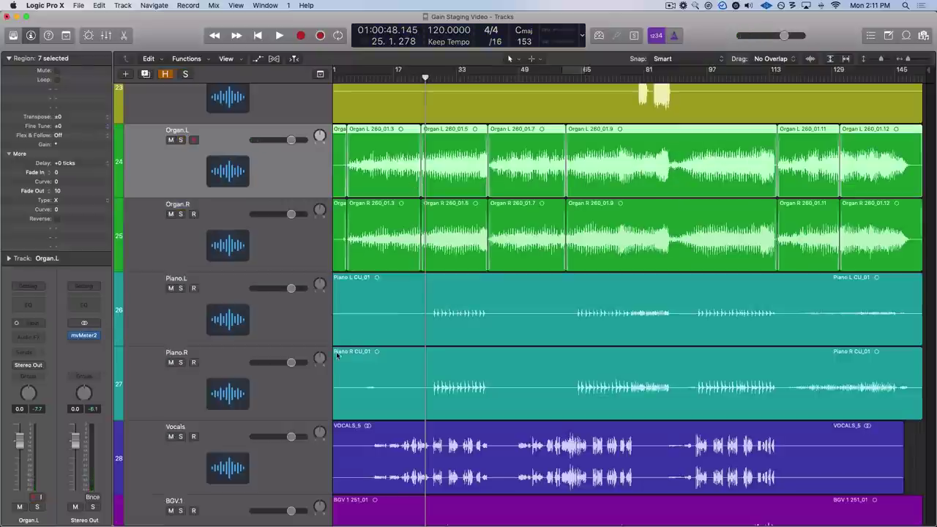
Select the Vocals track and scroll the VOCALS_5 region into view.
{"action": "left_click", "coordinate": [287, 489]}
{"action": "scroll", "coordinate": [585, 418], "scroll_direction": "down", "scroll_amount": 5}
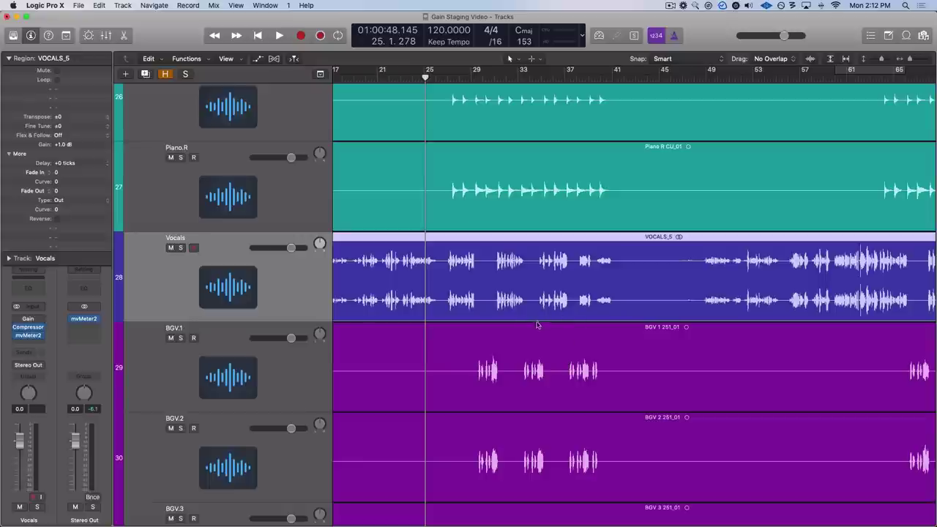
{"action": "scroll", "coordinate": [495, 299], "scroll_direction": "left", "scroll_amount": 5}
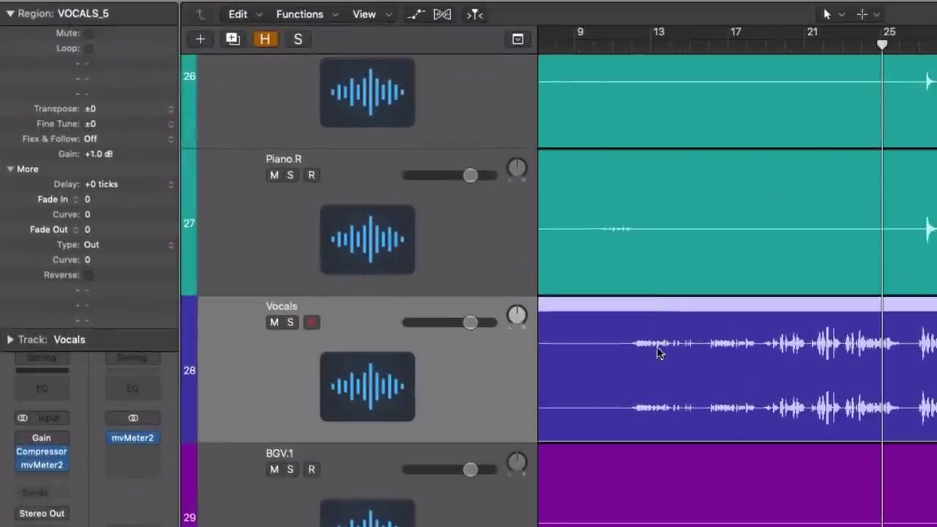
Split the vocal passage from bar 11 to about bar 18 off as VOCALS_5.3 and raise its gain to +6.4 dB.
{"action": "left_click_drag", "start_coordinate": [377, 268], "coordinate": [428, 297]}
{"action": "left_click_drag", "start_coordinate": [694, 405], "coordinate": [757, 407]}
{"action": "left_click", "coordinate": [757, 407]}
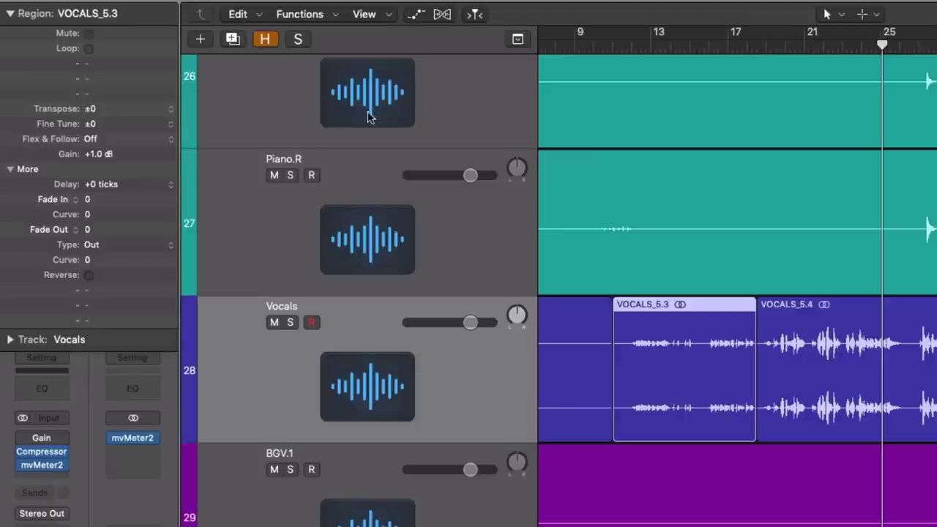
{"action": "left_click_drag", "start_coordinate": [123, 113], "coordinate": [100, 169]}
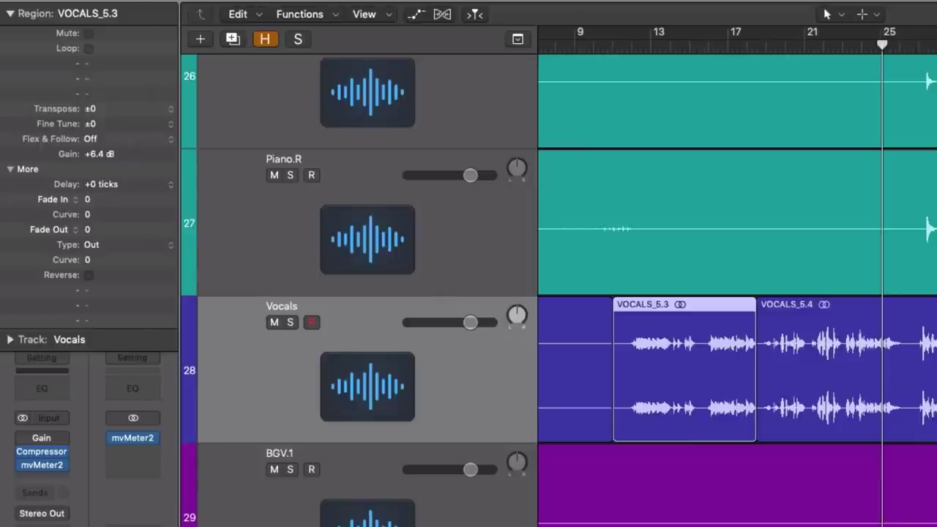
Split further vocal passages off as VOCALS_5.7, VOCALS_5.11 (near bar 38) and VOCALS_5.13 (bars 39–40).
{"action": "scroll", "coordinate": [906, 378], "scroll_direction": "right", "scroll_amount": 1}
{"action": "scroll", "coordinate": [906, 379], "scroll_direction": "right", "scroll_amount": 5}
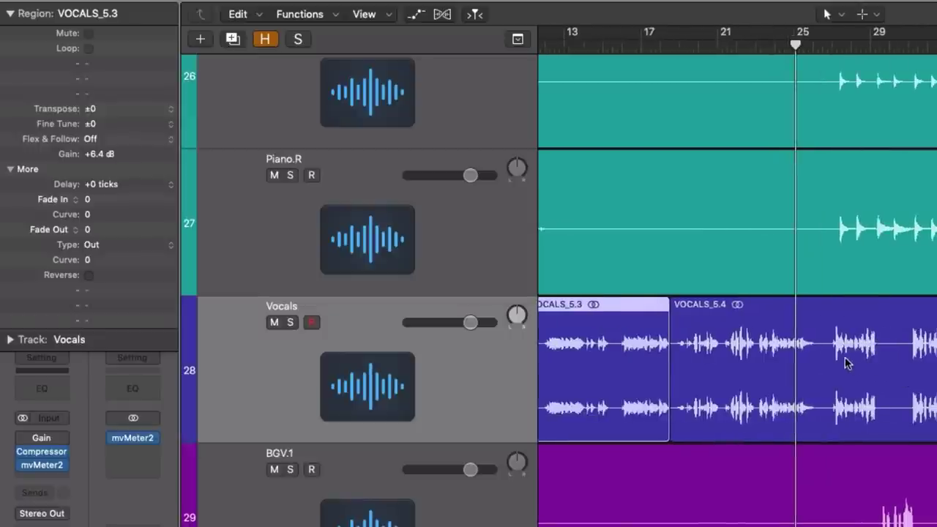
{"action": "left_click_drag", "start_coordinate": [821, 344], "coordinate": [893, 371]}
{"action": "left_click", "coordinate": [877, 380]}
{"action": "scroll", "coordinate": [913, 372], "scroll_direction": "right", "scroll_amount": 6}
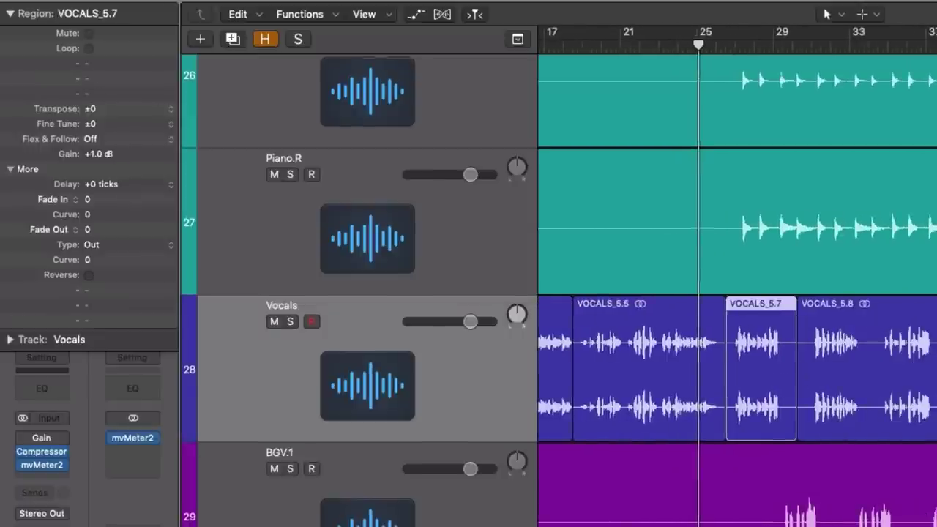
{"action": "left_click_drag", "start_coordinate": [793, 315], "coordinate": [857, 317]}
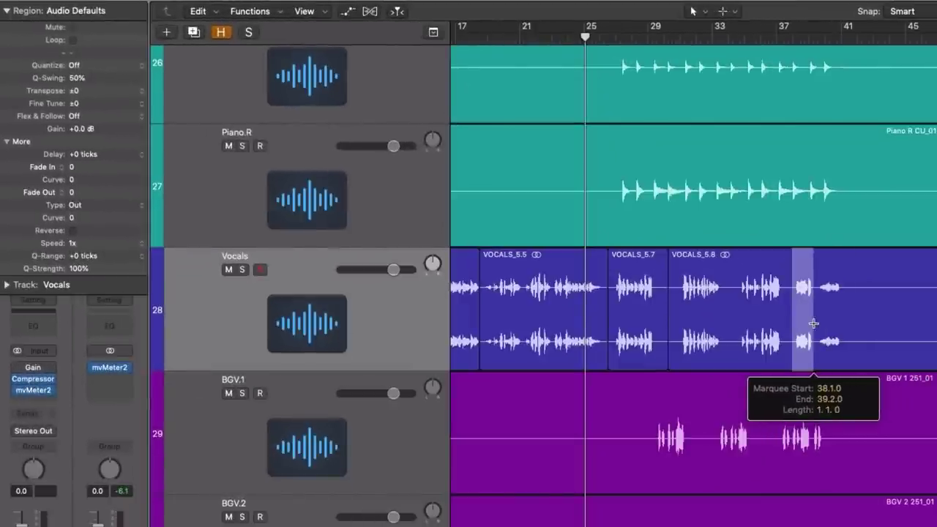
{"action": "left_click", "coordinate": [816, 314]}
{"action": "left_click", "coordinate": [842, 314]}
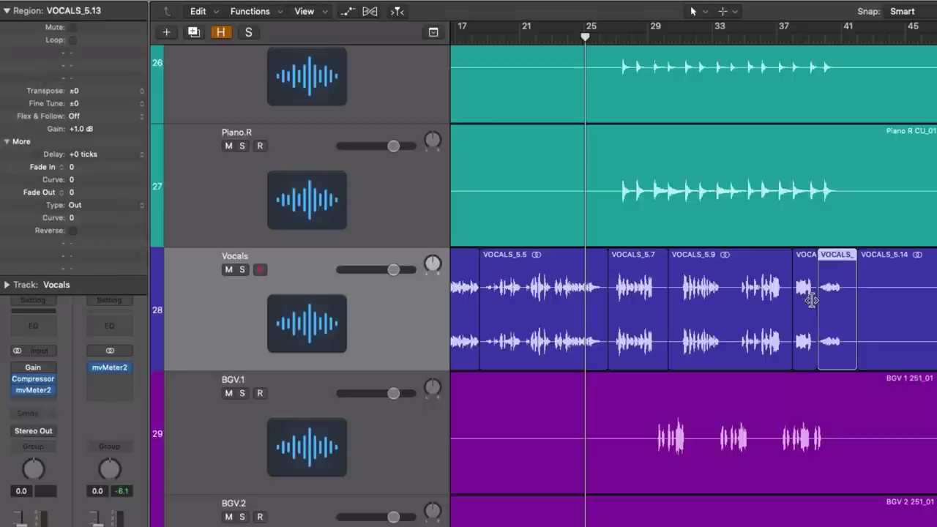
{"action": "scroll", "coordinate": [810, 300], "scroll_direction": "left", "scroll_amount": 3}
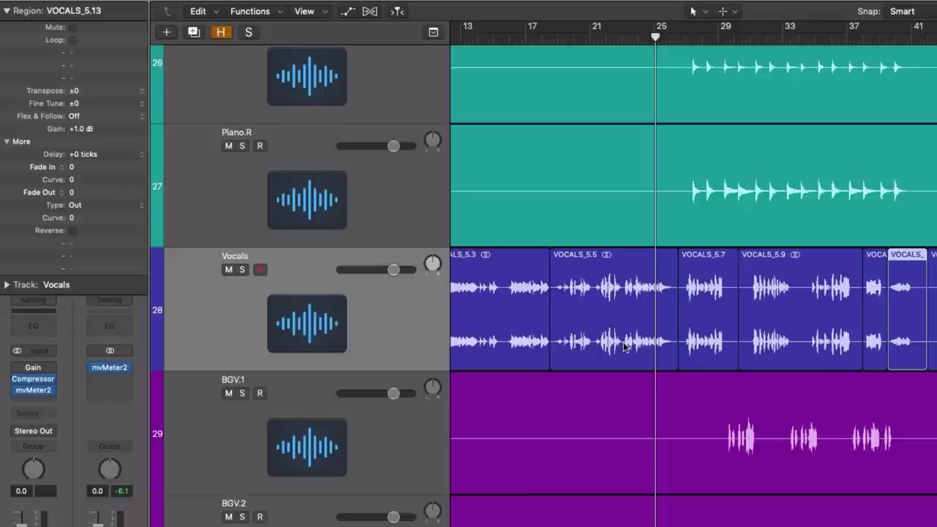
{"action": "scroll", "coordinate": [624, 347], "scroll_direction": "left", "scroll_amount": 5}
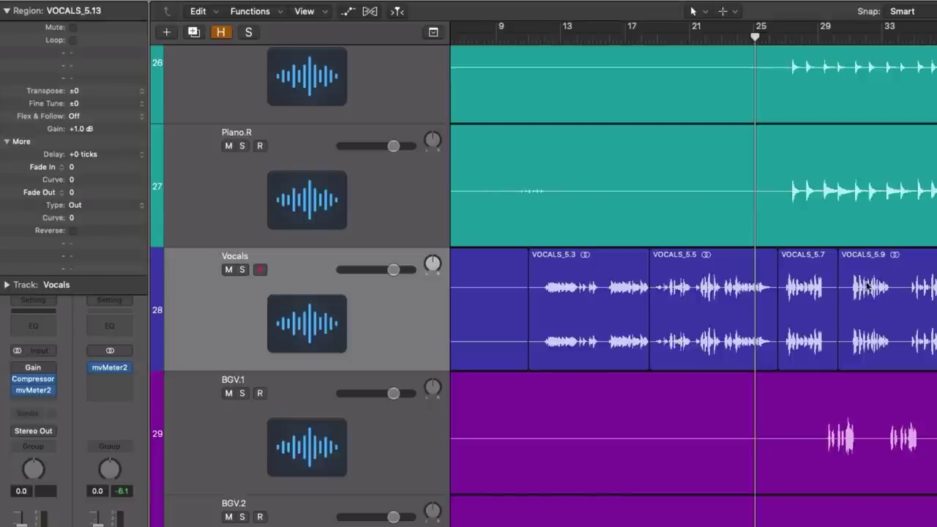
{"action": "scroll", "coordinate": [868, 287], "scroll_direction": "right", "scroll_amount": 1}
Set region gain to +6.2 dB on VOCALS_5.13, +2.8 dB on VOCALS_5.11 and +0.5 dB on VOCALS_5.7.
{"action": "scroll", "coordinate": [825, 275], "scroll_direction": "right", "scroll_amount": 5}
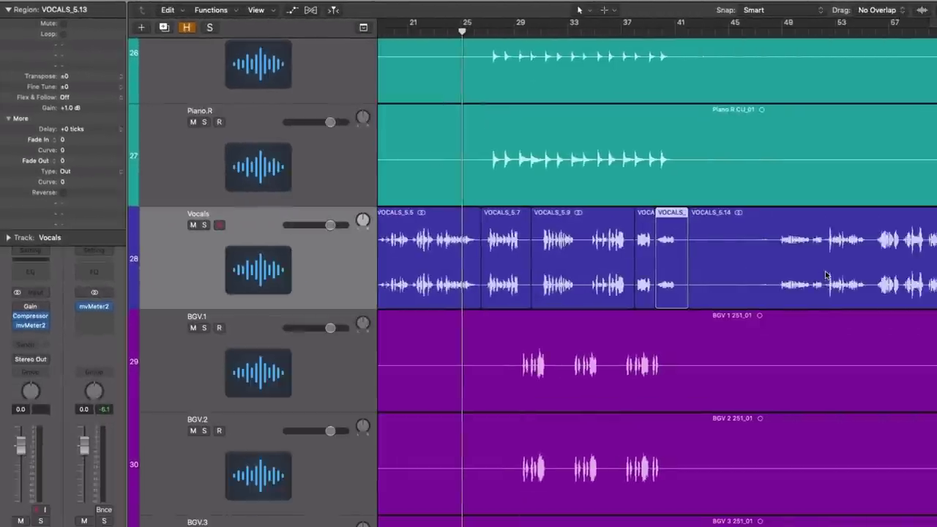
{"action": "scroll", "coordinate": [826, 275], "scroll_direction": "left", "scroll_amount": 6}
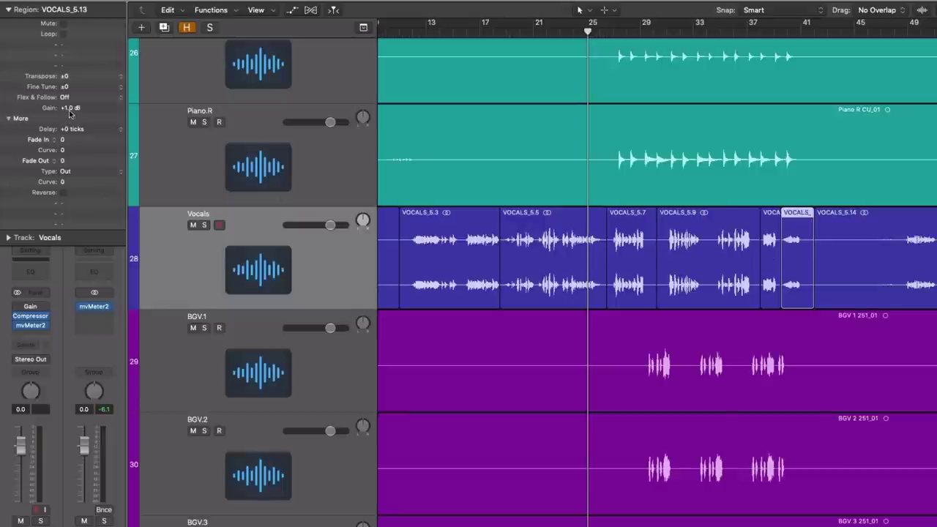
{"action": "left_click_drag", "start_coordinate": [70, 111], "coordinate": [67, 59]}
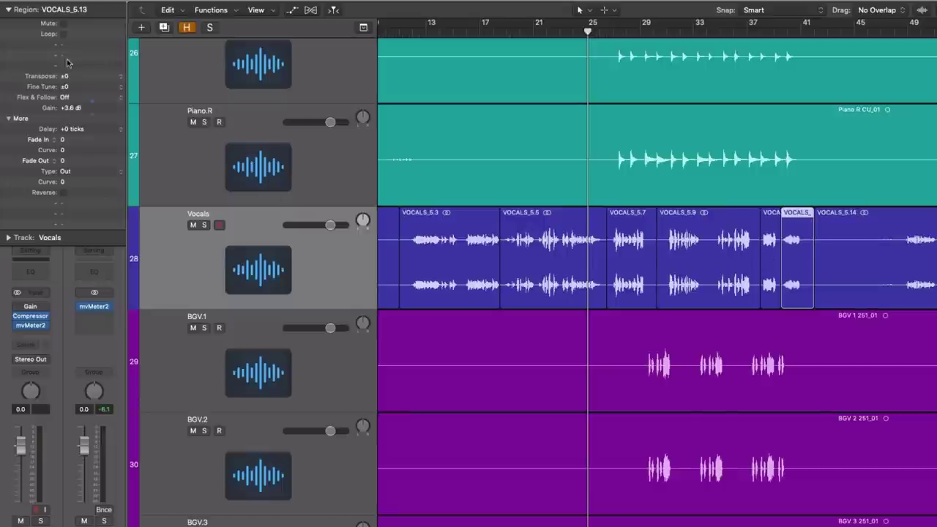
{"action": "left_click", "coordinate": [773, 257]}
{"action": "left_click_drag", "start_coordinate": [82, 113], "coordinate": [81, 74]}
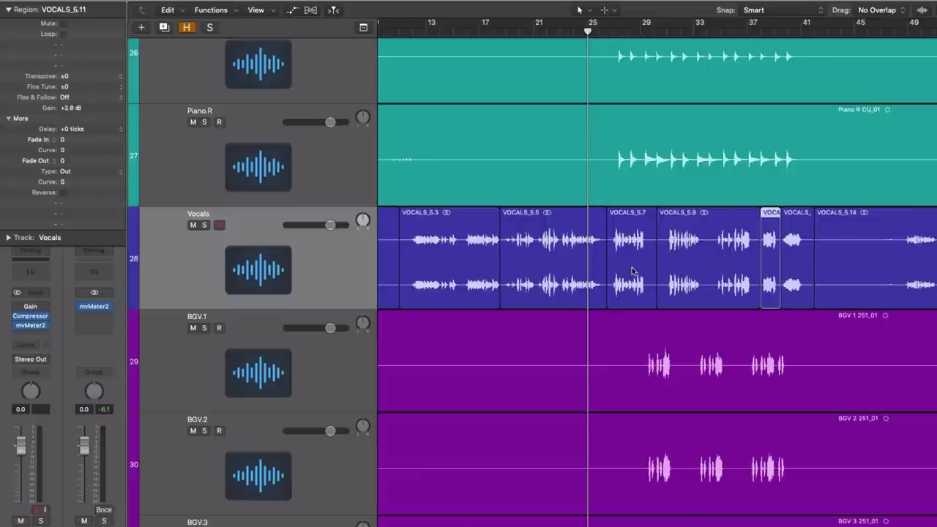
{"action": "left_click", "coordinate": [634, 270]}
{"action": "left_click_drag", "start_coordinate": [70, 108], "coordinate": [70, 120]}
Raise the gain of both VOCALS_5.3 and VOCALS_5.5 to +7.6 dB.
{"action": "left_click", "coordinate": [536, 282]}
{"action": "left_click", "coordinate": [470, 281]}
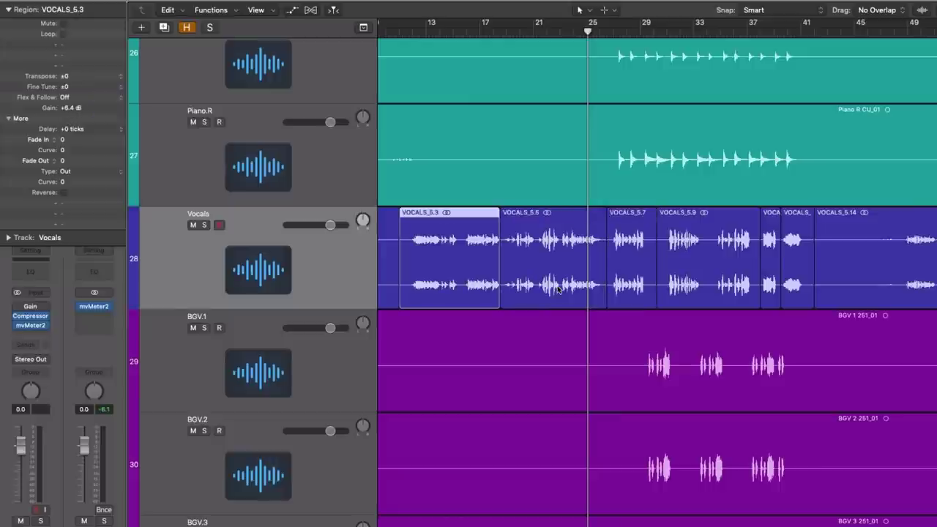
{"action": "left_click", "coordinate": [560, 290], "text": "shift"}
{"action": "left_click_drag", "start_coordinate": [83, 106], "coordinate": [84, 80]}
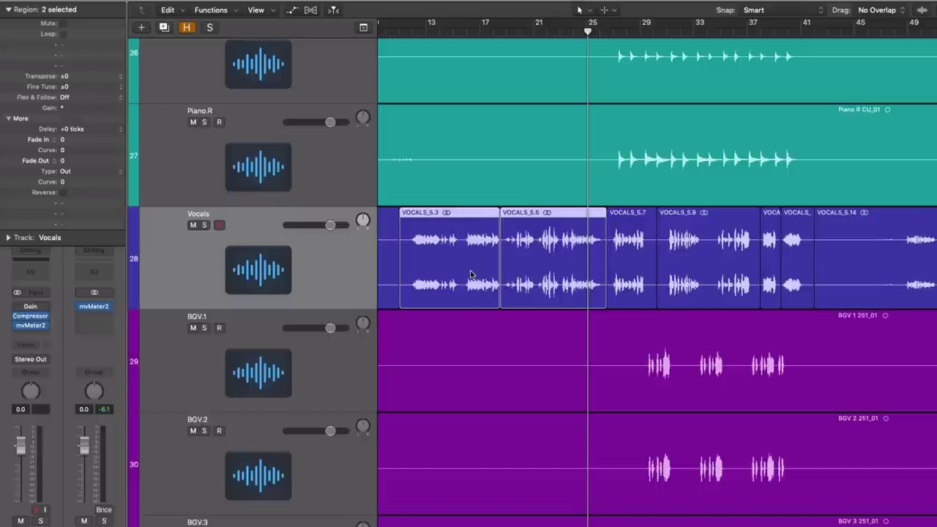
Split a loud passage inside VOCALS_5.5 off as VOCALS_5.17 and lower its gain to +0.7 dB.
{"action": "left_click", "coordinate": [618, 249]}
{"action": "left_click_drag", "start_coordinate": [533, 281], "coordinate": [558, 281]}
{"action": "left_click", "coordinate": [545, 264]}
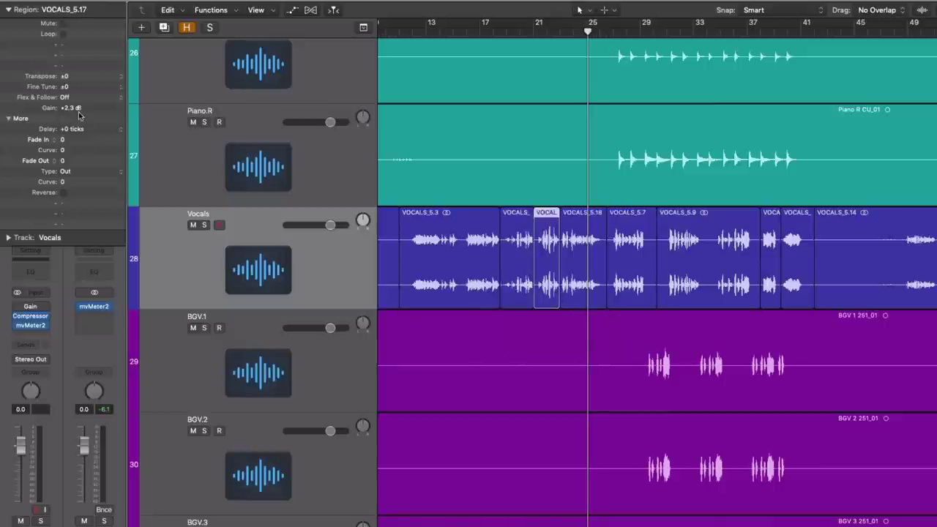
{"action": "left_click_drag", "start_coordinate": [78, 111], "coordinate": [73, 137]}
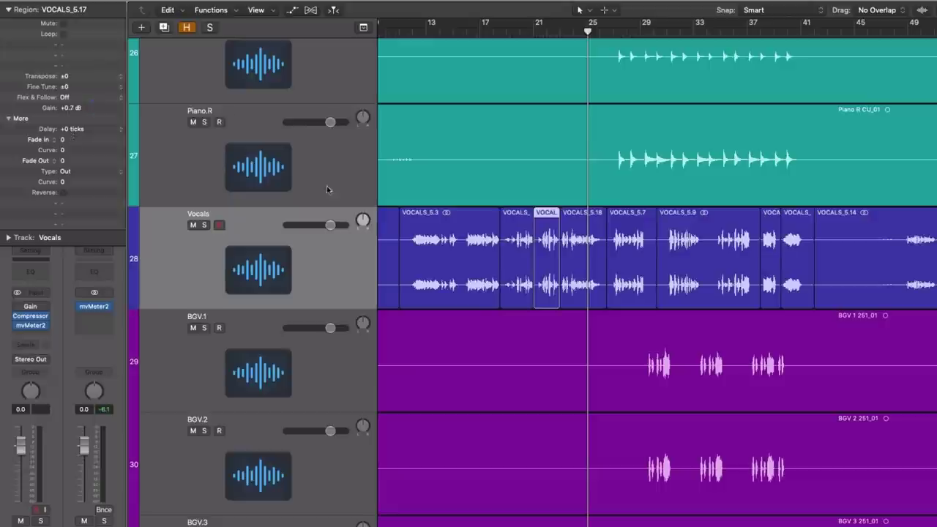
Select the eight split vocal sections, from VOCALS_5.3 through the last short section.
{"action": "left_click", "coordinate": [426, 254]}
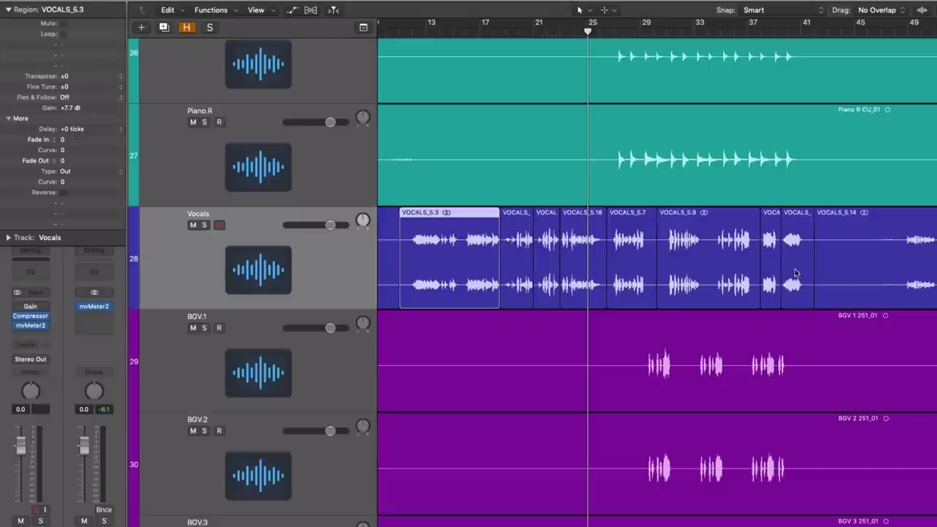
{"action": "left_click", "coordinate": [525, 269], "text": "shift"}
{"action": "left_click", "coordinate": [542, 267], "text": "shift"}
{"action": "left_click", "coordinate": [569, 266], "text": "shift"}
{"action": "left_click", "coordinate": [634, 267], "text": "shift"}
{"action": "left_click", "coordinate": [673, 266], "text": "shift"}
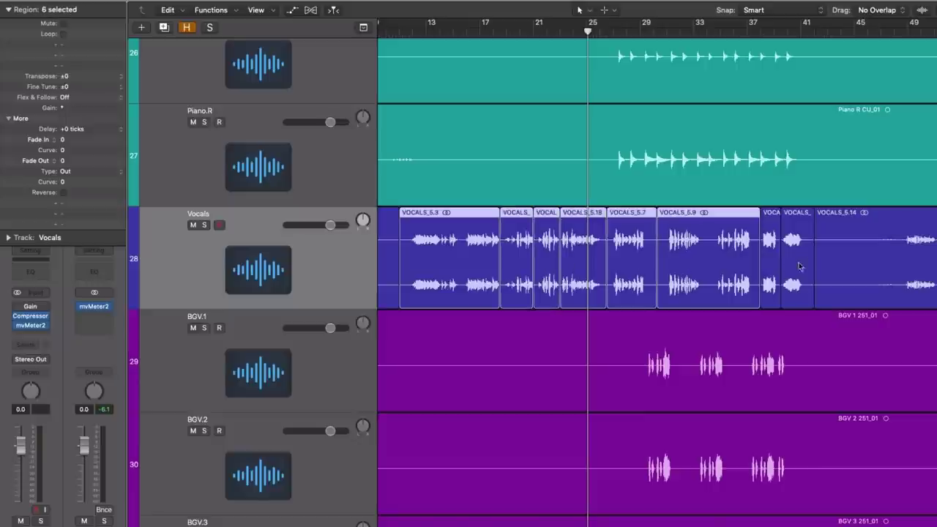
{"action": "left_click", "coordinate": [771, 260], "text": "shift"}
{"action": "left_click", "coordinate": [789, 263], "text": "shift"}
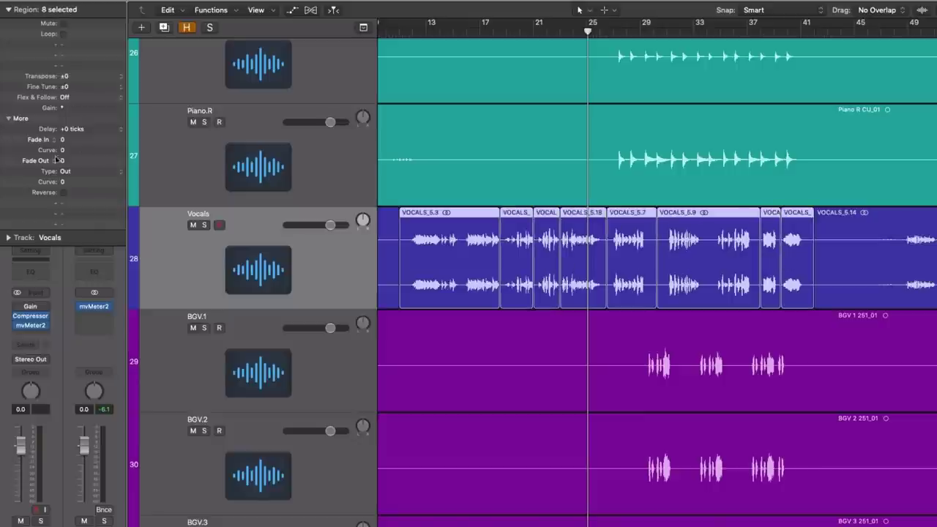
Give the selected vocal regions Type X crossfade fade-outs of length 10.
{"action": "left_click", "coordinate": [71, 171]}
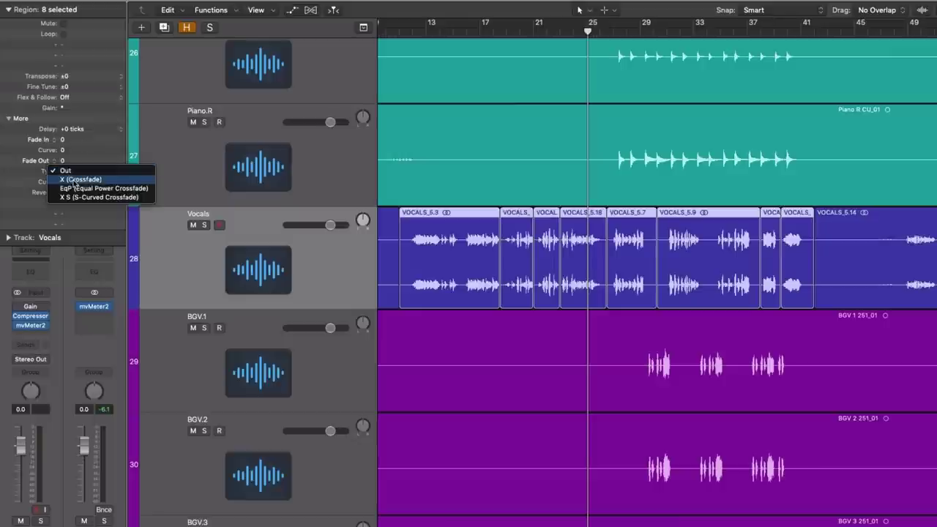
{"action": "left_click", "coordinate": [74, 180]}
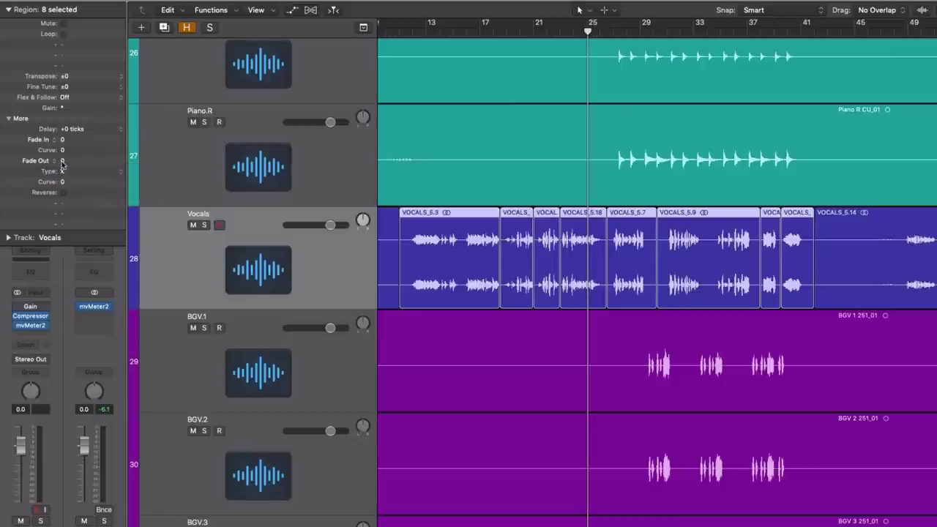
{"action": "double_click", "coordinate": [62, 162]}
{"action": "type", "text": "1"}
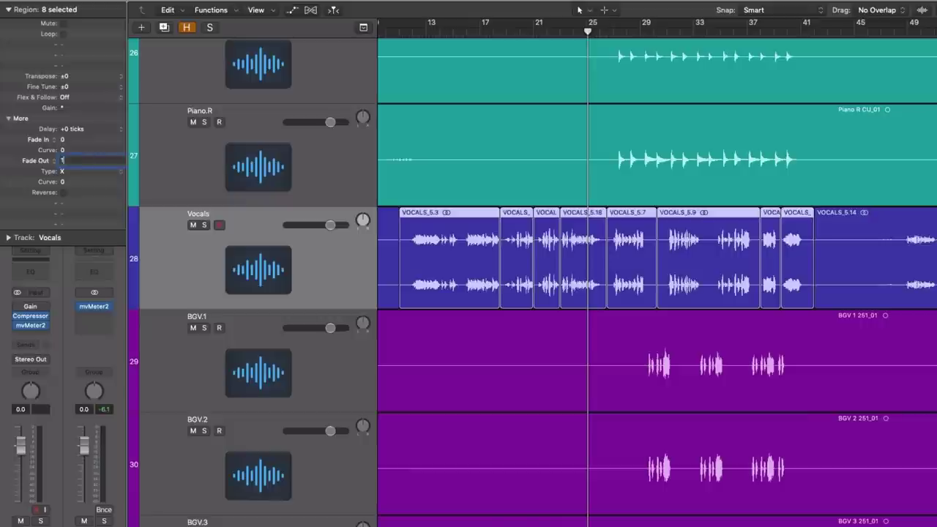
{"action": "type", "text": "0"}
{"action": "key", "text": "Return"}
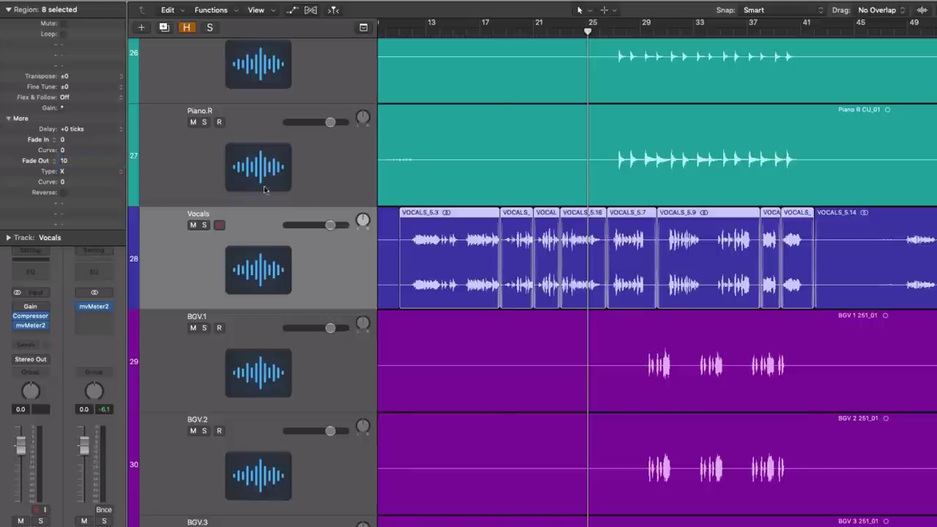
{"action": "left_click", "coordinate": [461, 33]}
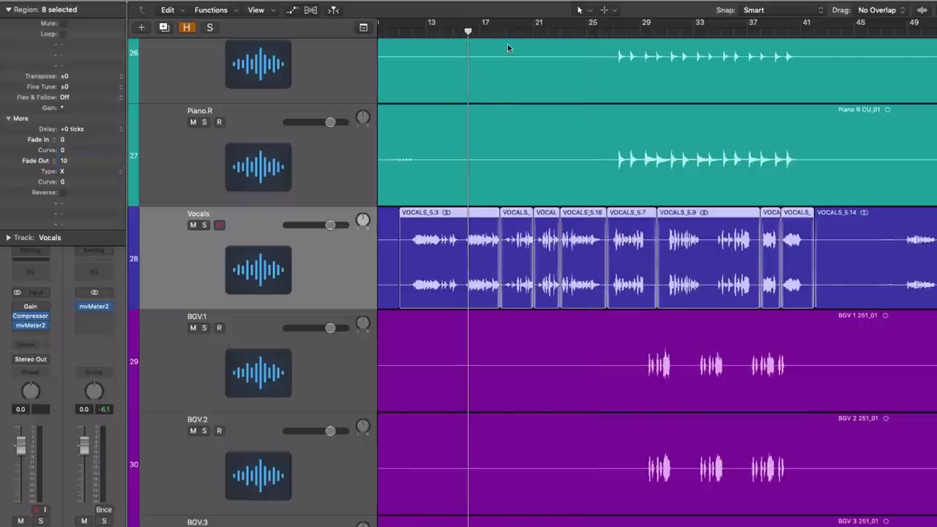
Solo the Vocals track and play it back from around bar 16.
{"action": "key", "text": "super+Right"}
{"action": "key", "text": "super+Right"}
{"action": "key", "text": "super+Right"}
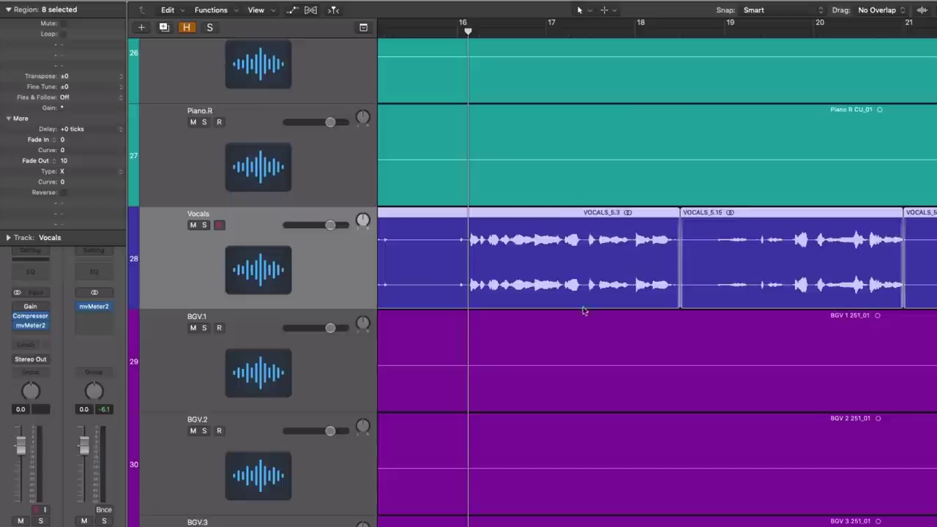
{"action": "key", "text": "ctrl+s"}
{"action": "key", "text": "space"}
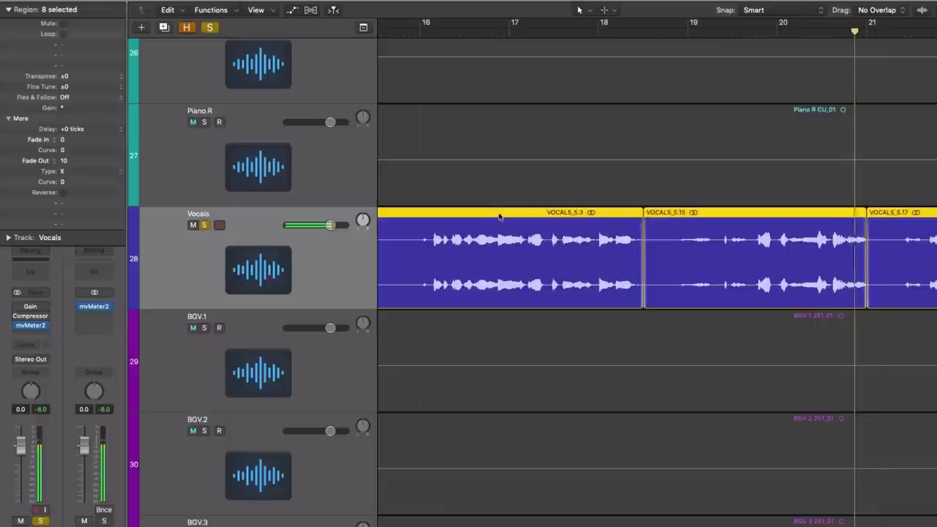
{"action": "key", "text": "space"}
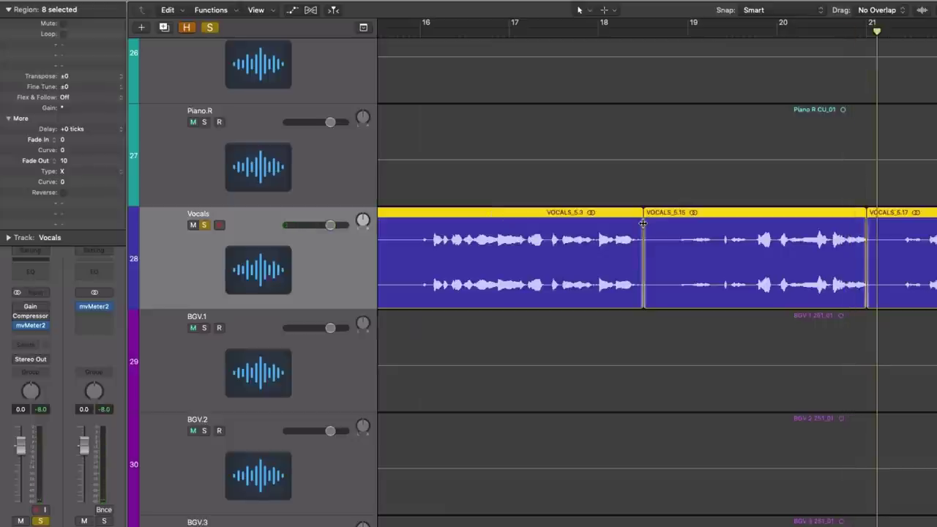
Select only VOCALS_5.3 and return the playhead to about bar 16.5.
{"action": "scroll", "coordinate": [527, 242], "scroll_direction": "down", "scroll_amount": 3}
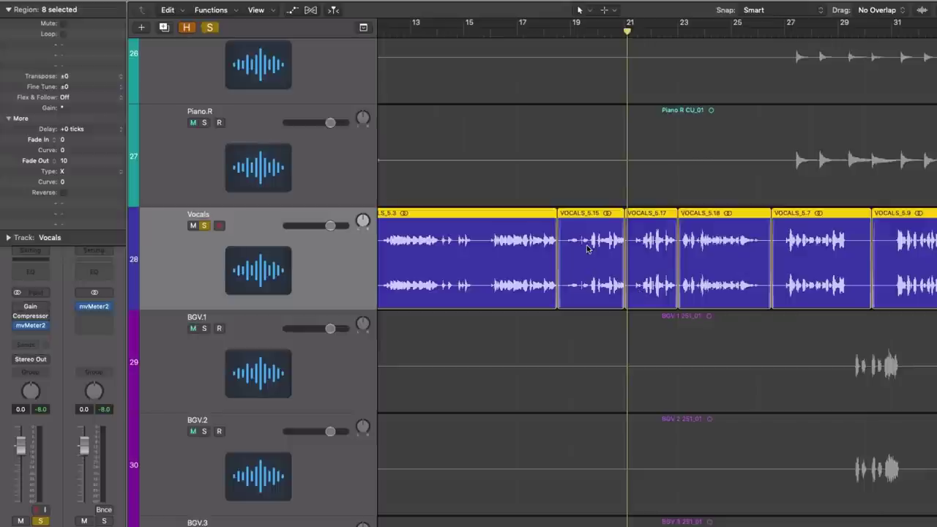
{"action": "key", "text": "super+Right"}
{"action": "key", "text": "super+Right"}
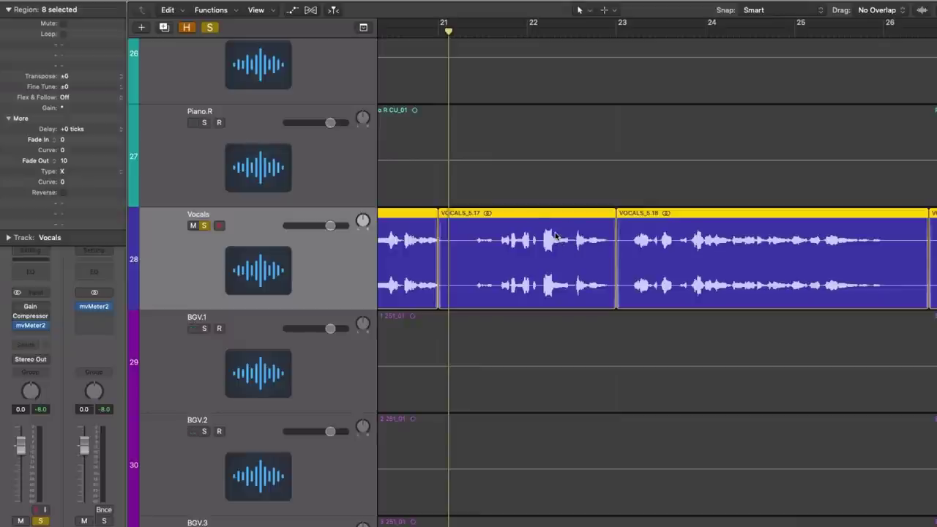
{"action": "scroll", "coordinate": [556, 238], "scroll_direction": "left", "scroll_amount": 5}
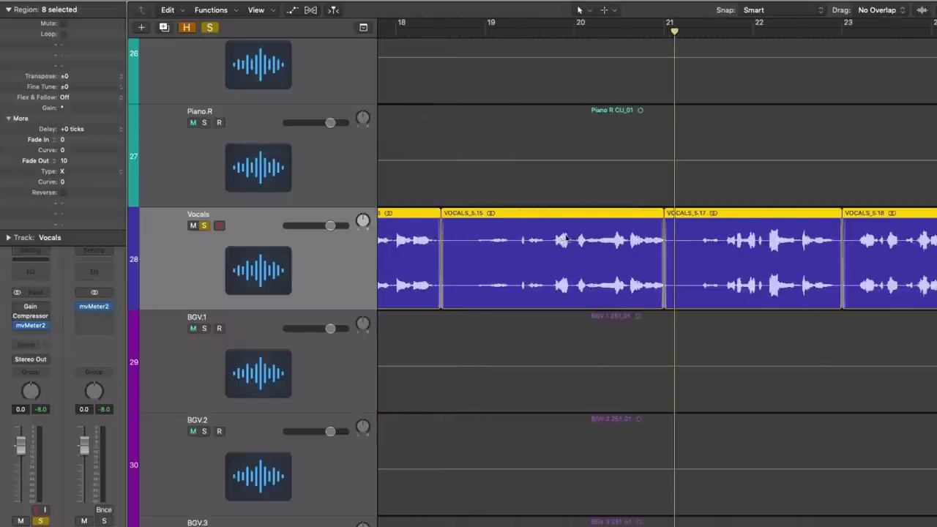
{"action": "scroll", "coordinate": [567, 245], "scroll_direction": "left", "scroll_amount": 6}
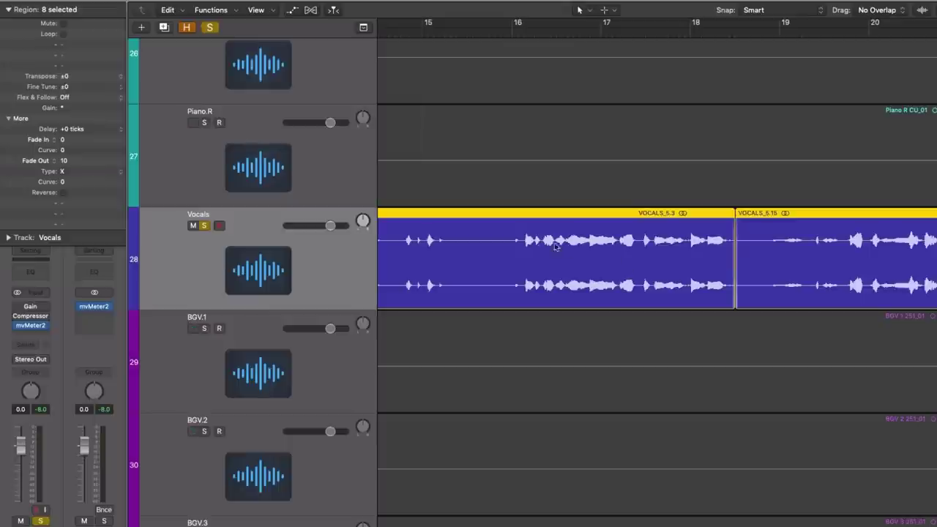
{"action": "key", "text": "super+Left"}
{"action": "key", "text": "super+Left"}
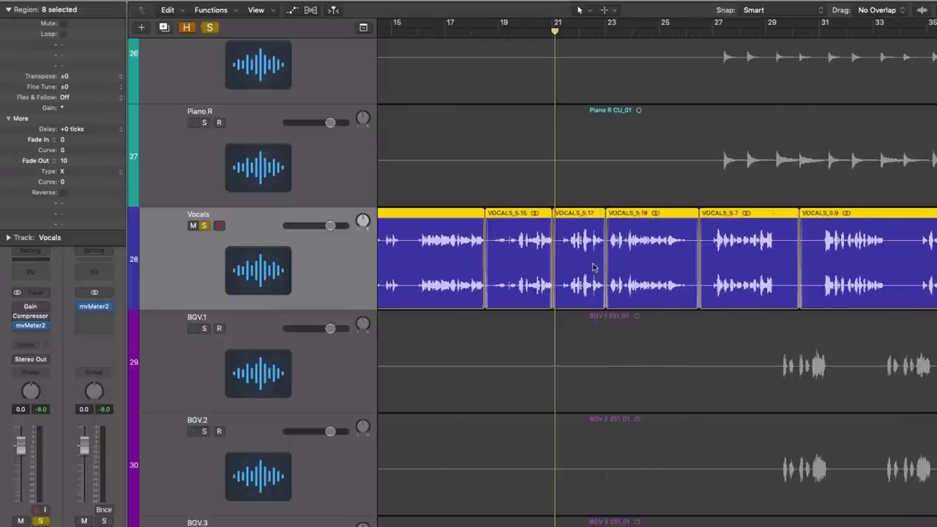
{"action": "scroll", "coordinate": [585, 265], "scroll_direction": "left", "scroll_amount": 3}
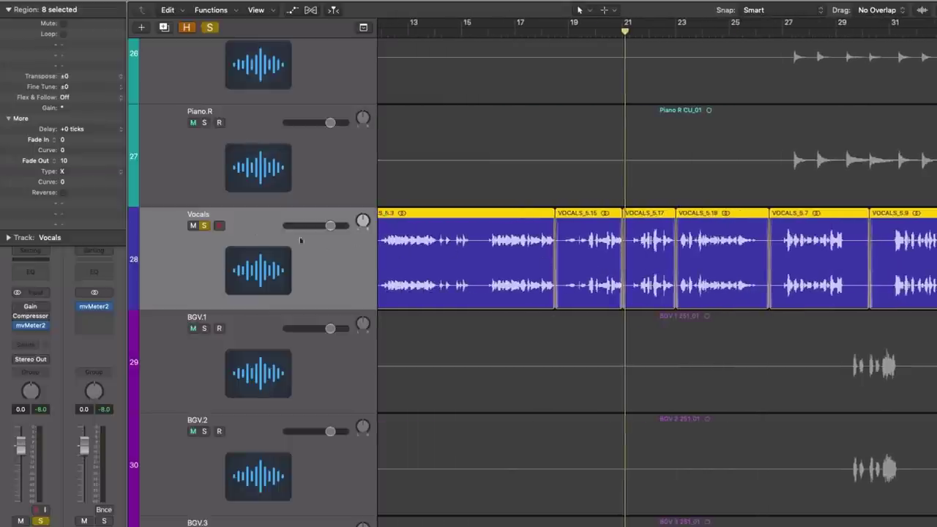
{"action": "key", "text": "Left"}
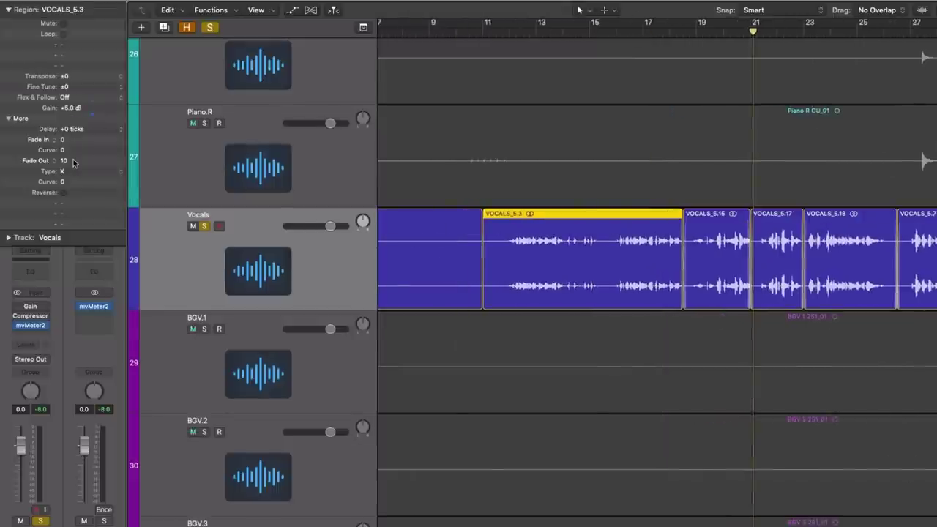
{"action": "left_click", "coordinate": [636, 34]}
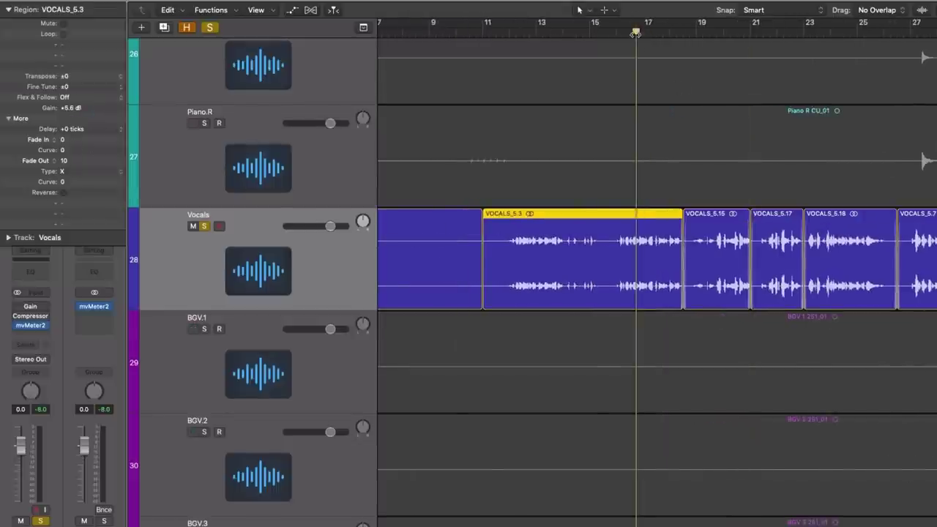
{"action": "scroll", "coordinate": [890, 213], "scroll_direction": "up", "scroll_amount": 5}
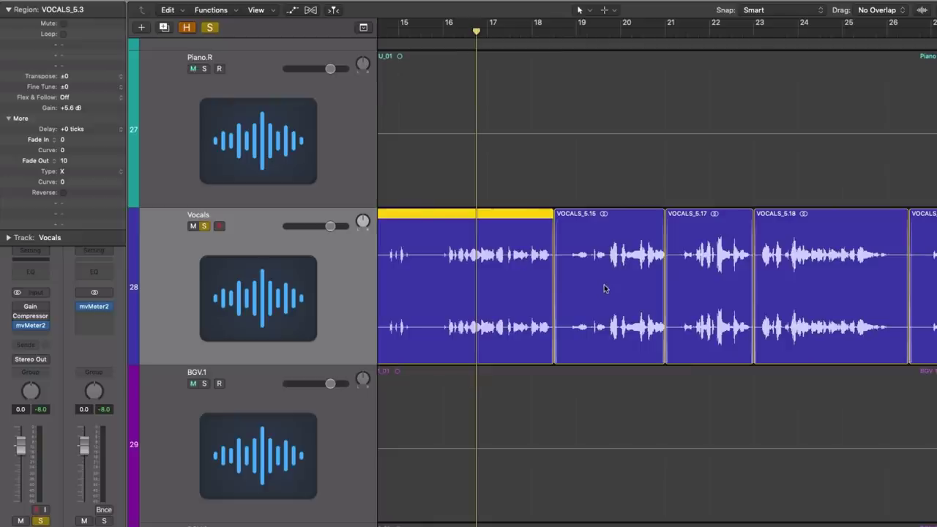
Raise VOCALS_5.15's gain to +4.0 dB and audition it alongside the other vocal regions.
{"action": "left_click", "coordinate": [617, 269]}
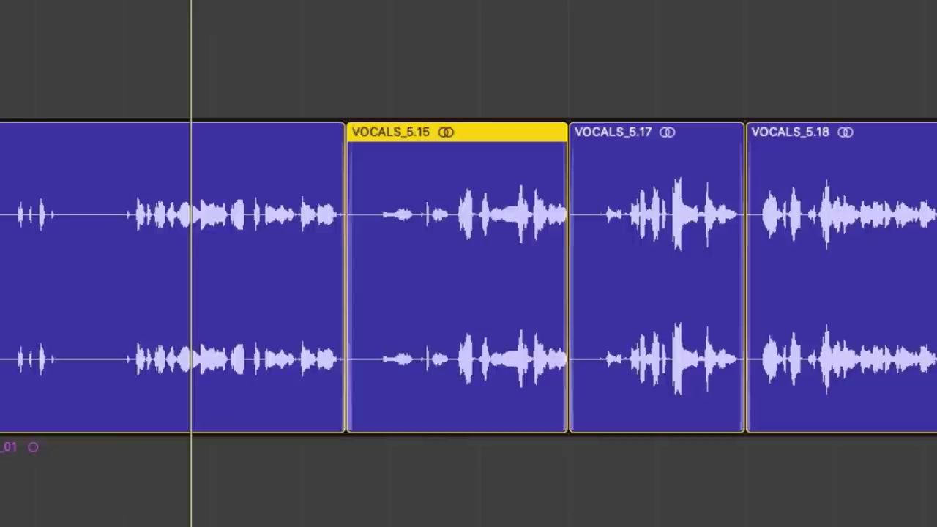
{"action": "key", "text": "ctrl+equal"}
{"action": "key", "text": "ctrl+equal"}
{"action": "key", "text": "ctrl+equal"}
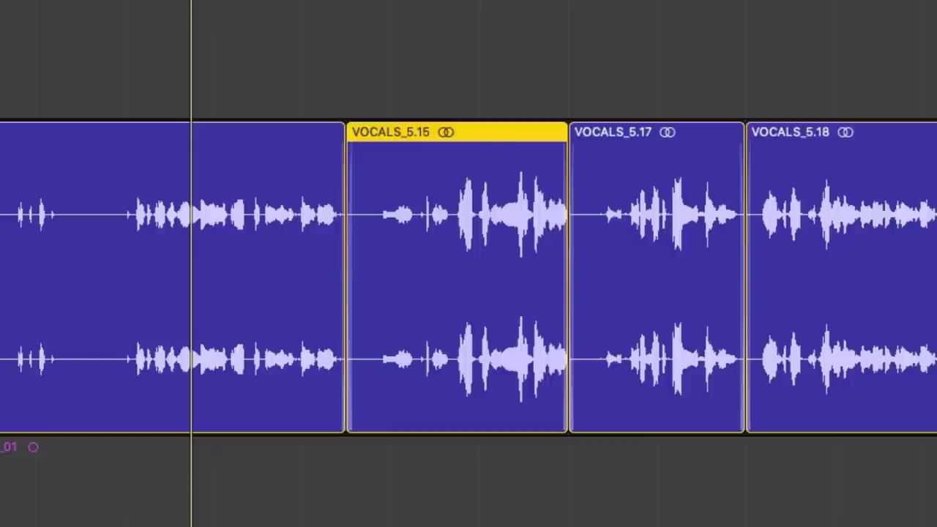
{"action": "key", "text": "super+a"}
{"action": "key", "text": "space"}
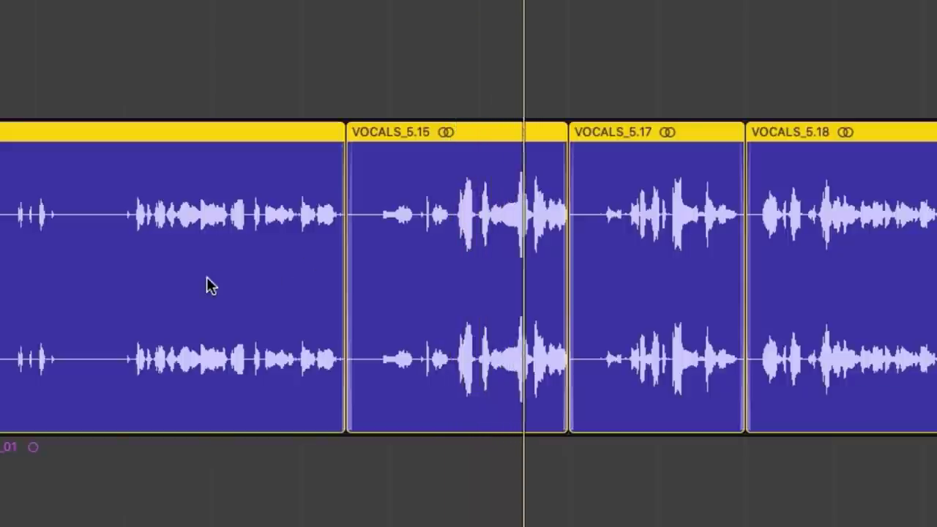
{"action": "left_click", "coordinate": [434, 402]}
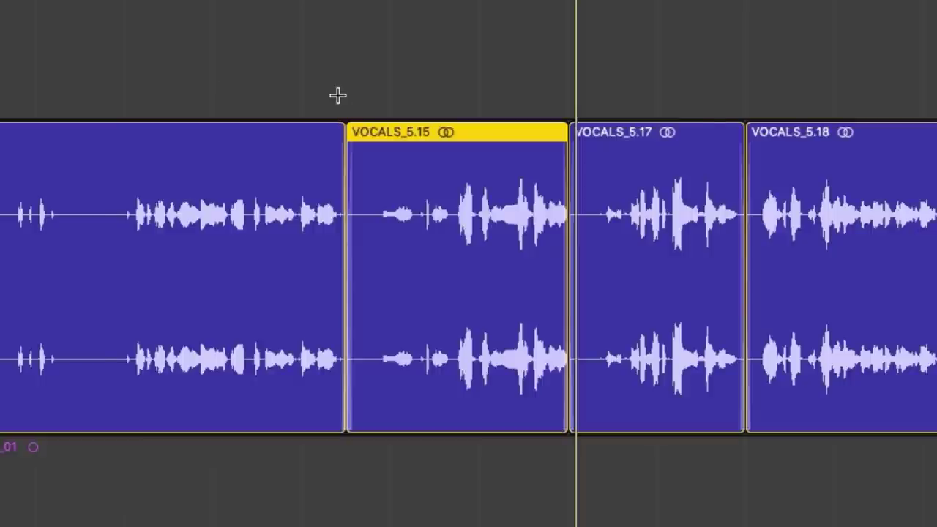
{"action": "scroll", "coordinate": [337, 95], "scroll_direction": "down", "scroll_amount": 3}
{"action": "scroll", "coordinate": [336, 96], "scroll_direction": "down", "scroll_amount": 2}
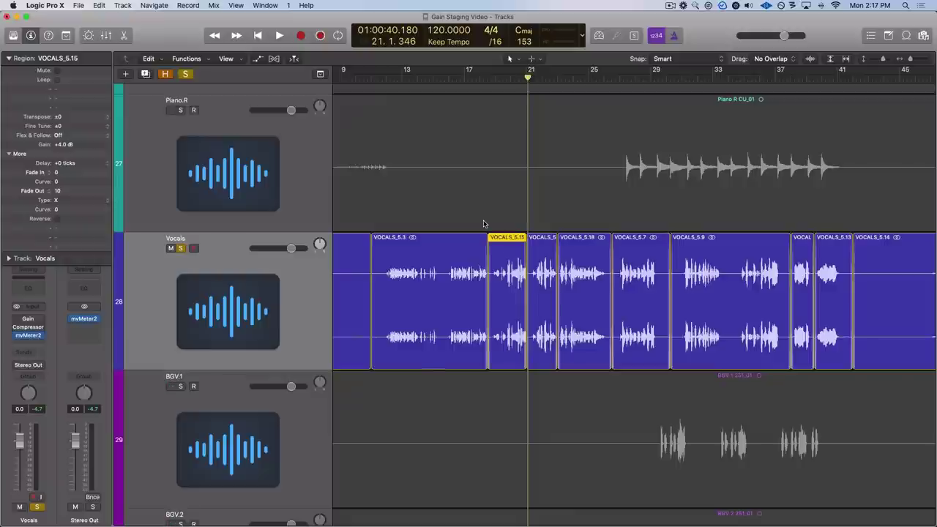
Select all ten Vocals regions from the Vocals track header.
{"action": "left_click", "coordinate": [290, 284]}
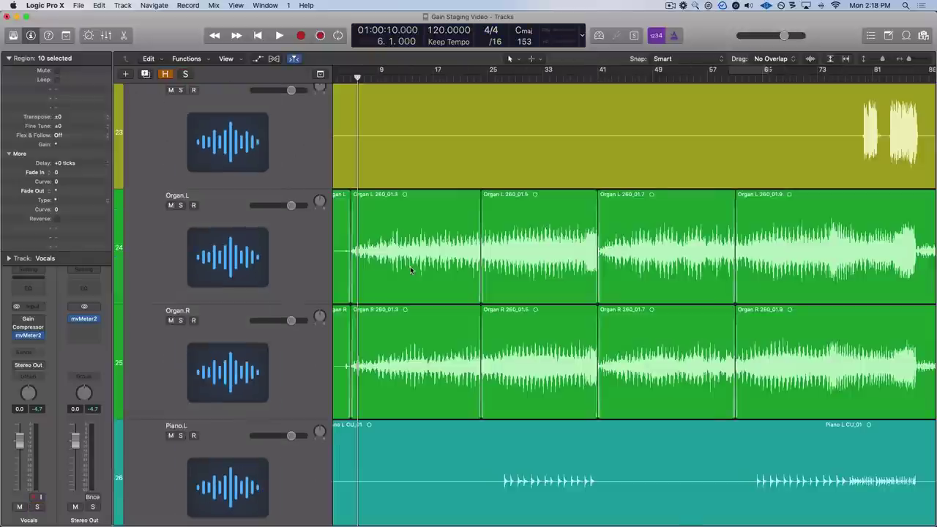
Select Organ L 260_01.3 and set its region gain to +2.1 dB.
{"action": "scroll", "coordinate": [410, 266], "scroll_direction": "left", "scroll_amount": 1}
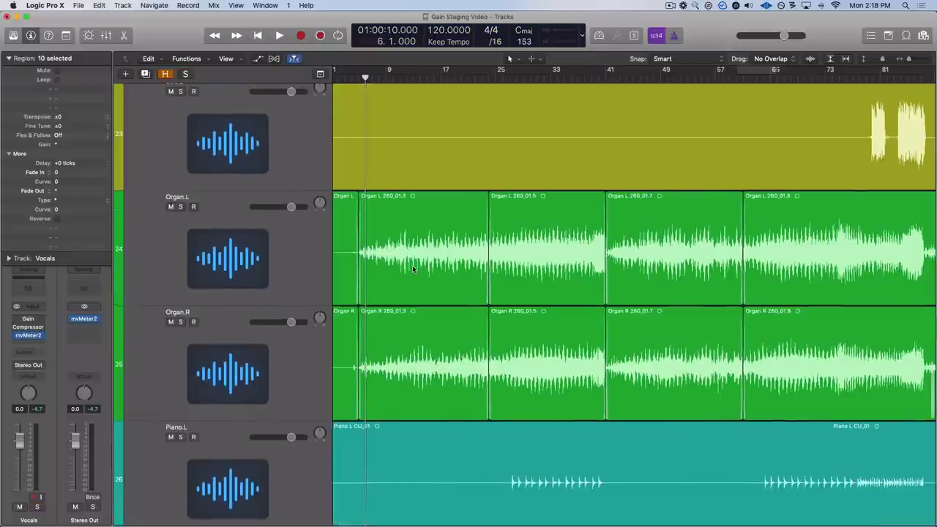
{"action": "scroll", "coordinate": [432, 253], "scroll_direction": "up", "scroll_amount": 2}
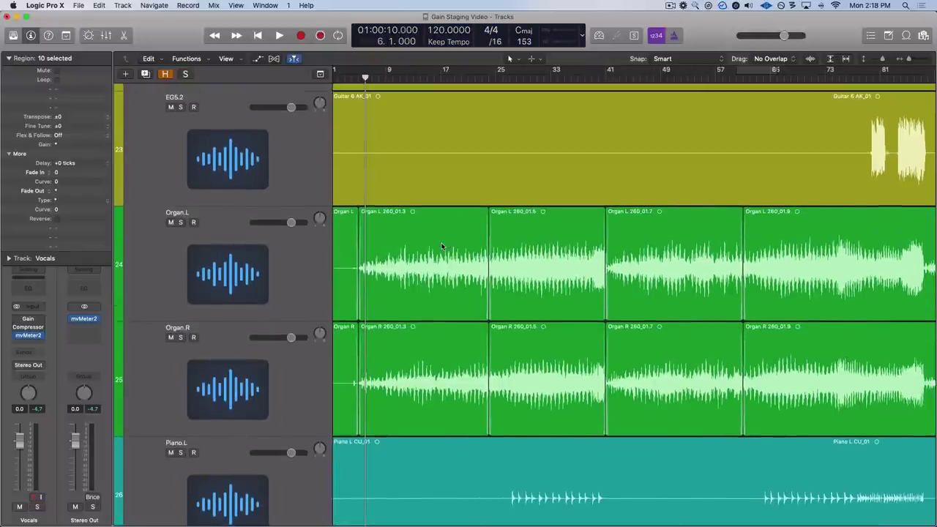
{"action": "left_click", "coordinate": [442, 246]}
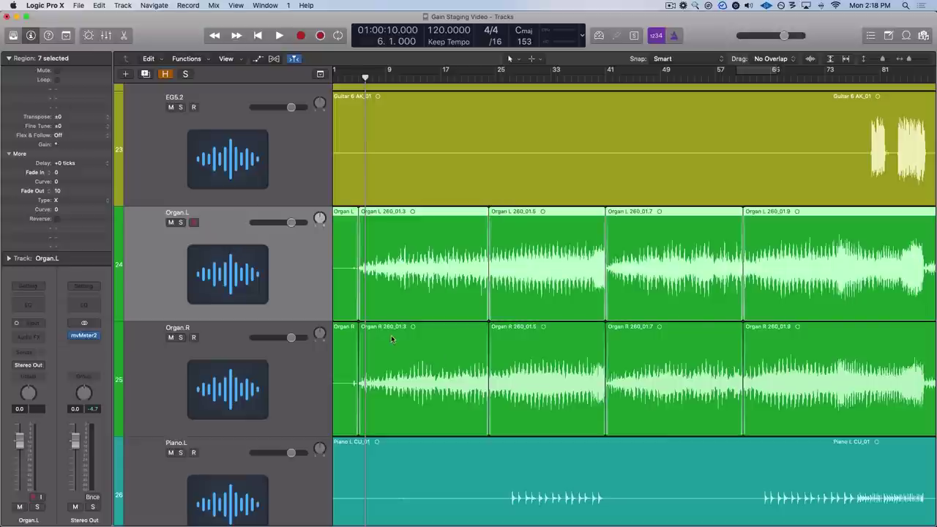
{"action": "key", "text": "Down"}
{"action": "key", "text": "Up"}
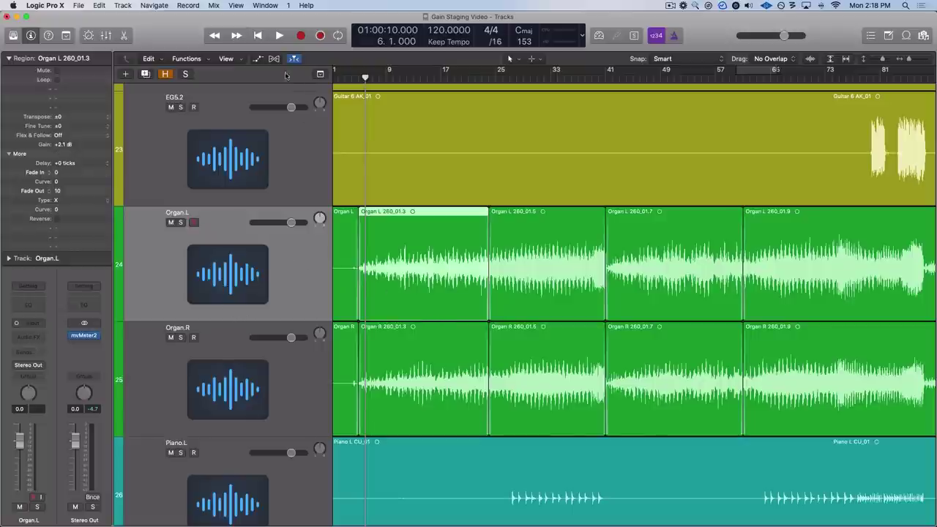
Lower Organ.L and Organ.R volume automation to -2.5 dB from bar 5 to bar 24.
{"action": "left_click", "coordinate": [257, 59]}
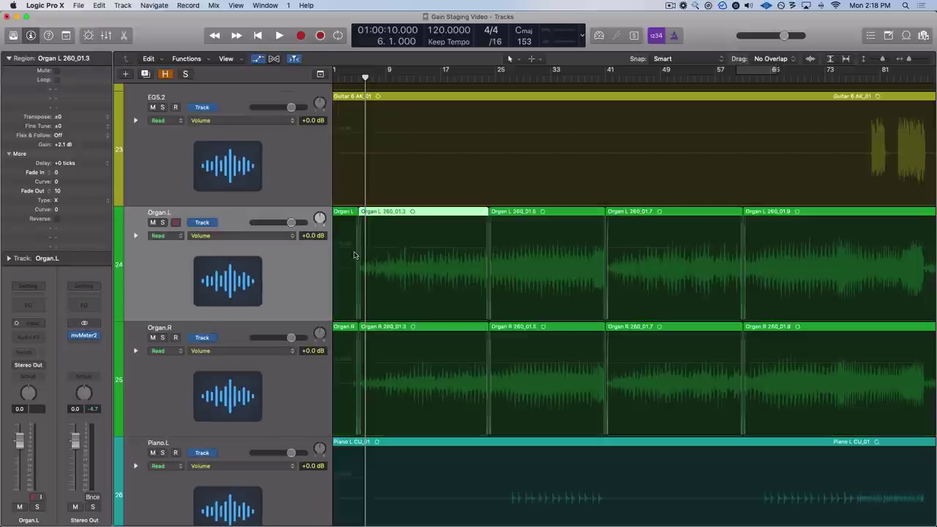
{"action": "left_click", "coordinate": [357, 258]}
{"action": "left_click_drag", "start_coordinate": [358, 244], "coordinate": [487, 427]}
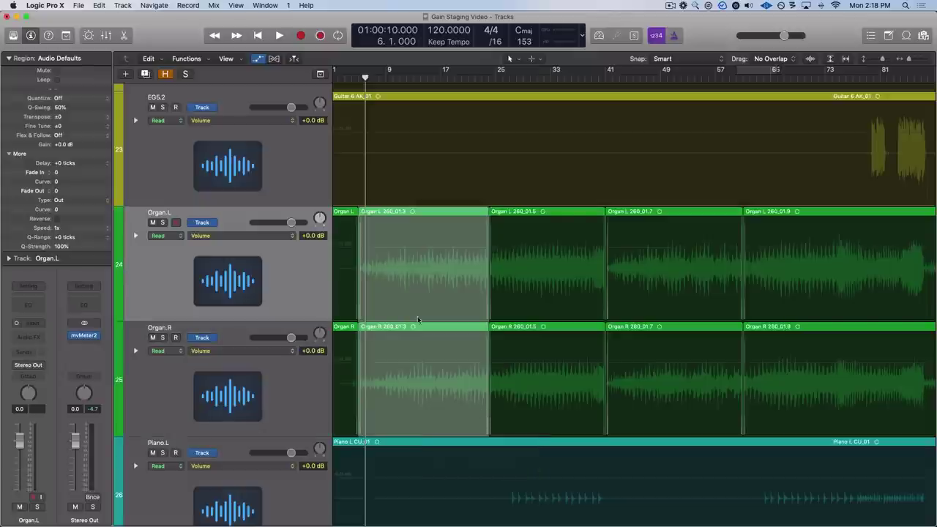
{"action": "left_click_drag", "start_coordinate": [420, 254], "coordinate": [420, 261]}
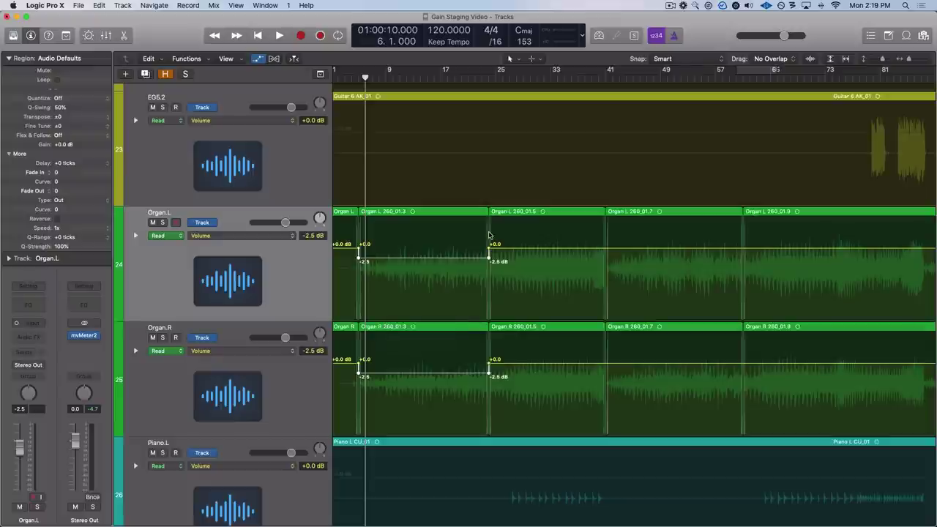
{"action": "key", "text": "a"}
{"action": "key", "text": "super+Left"}
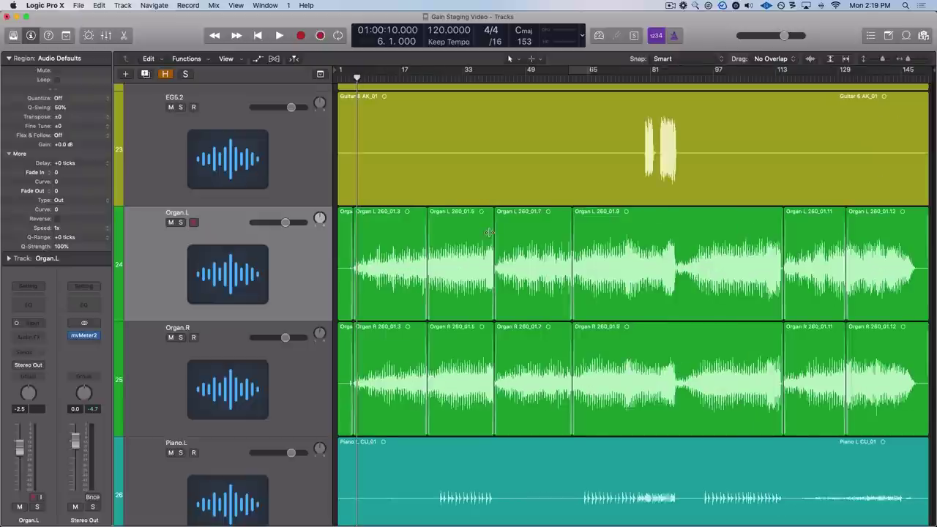